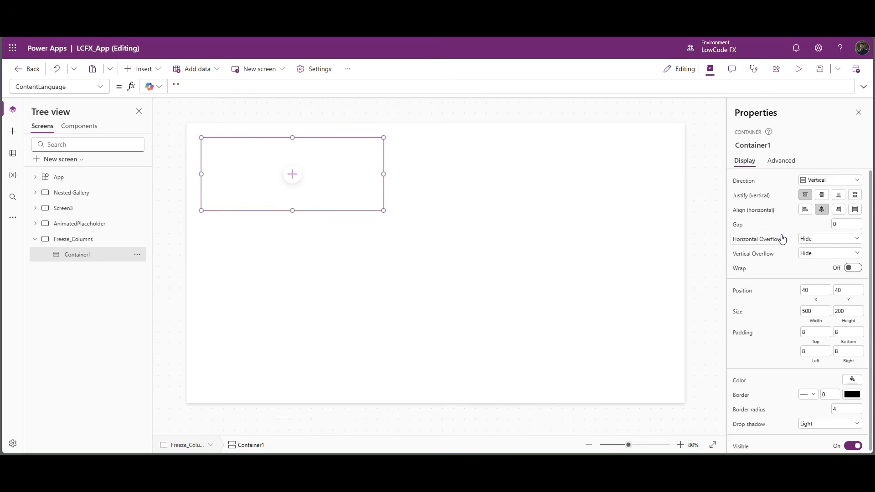
Position Container1 at X 0, Y 0 and size it to Parent.Width by Parent.Height
{"action": "left_click", "coordinate": [816, 296]}
{"action": "left_click", "coordinate": [848, 295]}
{"action": "type", "text": "0"}
{"action": "left_click", "coordinate": [822, 324]}
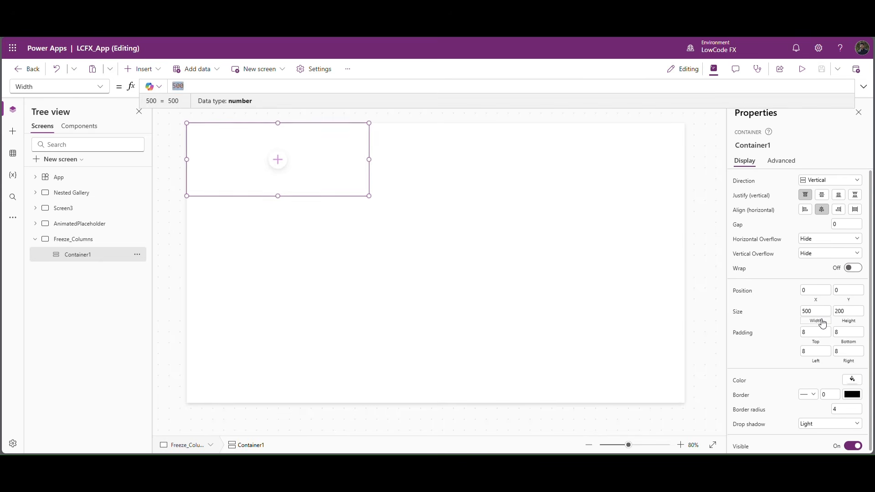
{"action": "type", "text": "Parent.Width"}
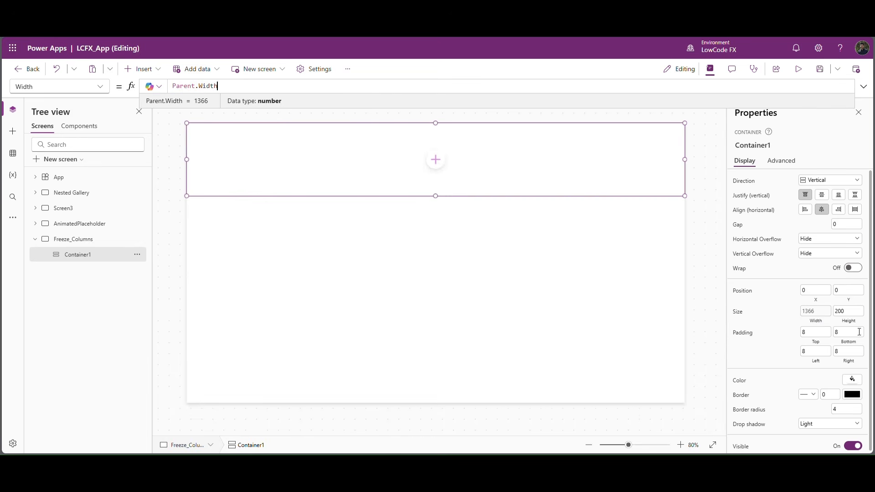
{"action": "left_click", "coordinate": [855, 324]}
{"action": "type", "text": "P"}
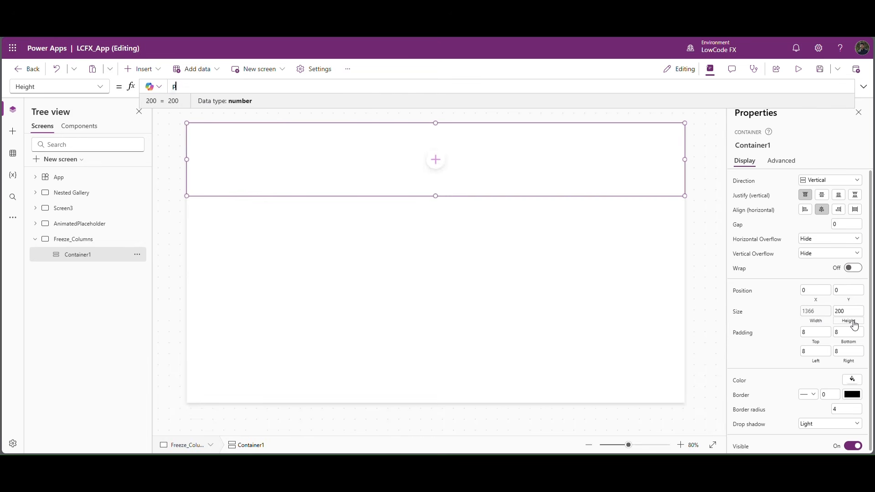
{"action": "type", "text": "arent.Height"}
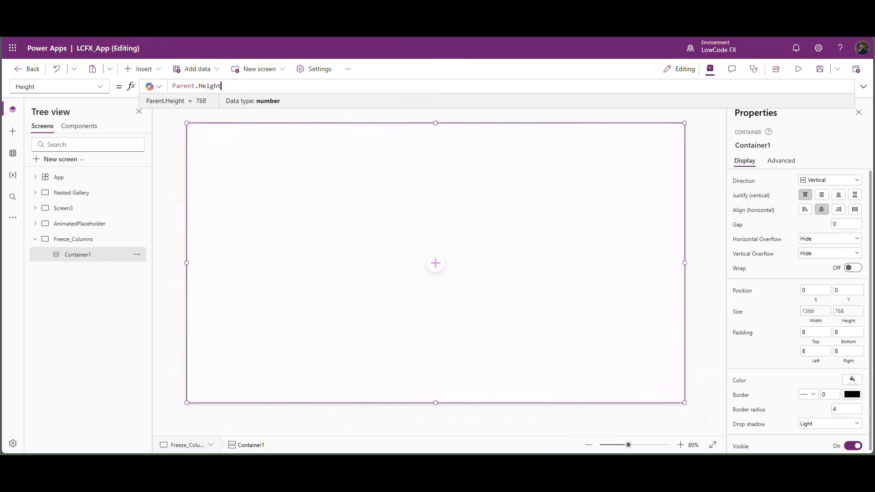
Insert a blank vertical gallery inside the container
{"action": "left_click", "coordinate": [436, 263]}
{"action": "type", "text": "vert"}
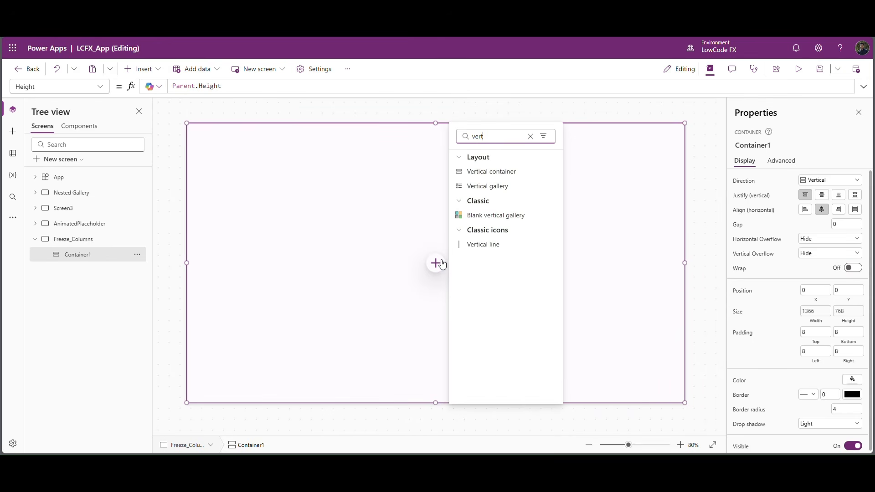
{"action": "left_click", "coordinate": [534, 219]}
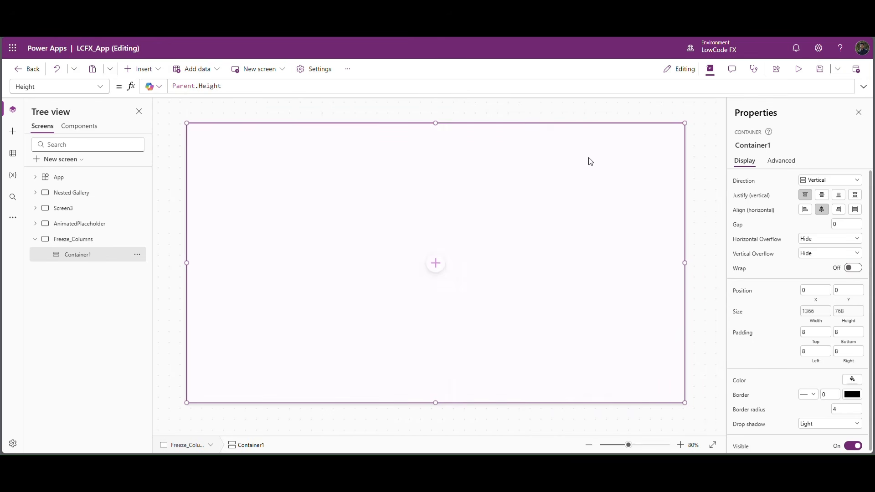
Add a classic slider to Container1 below the gallery
{"action": "left_click", "coordinate": [83, 257]}
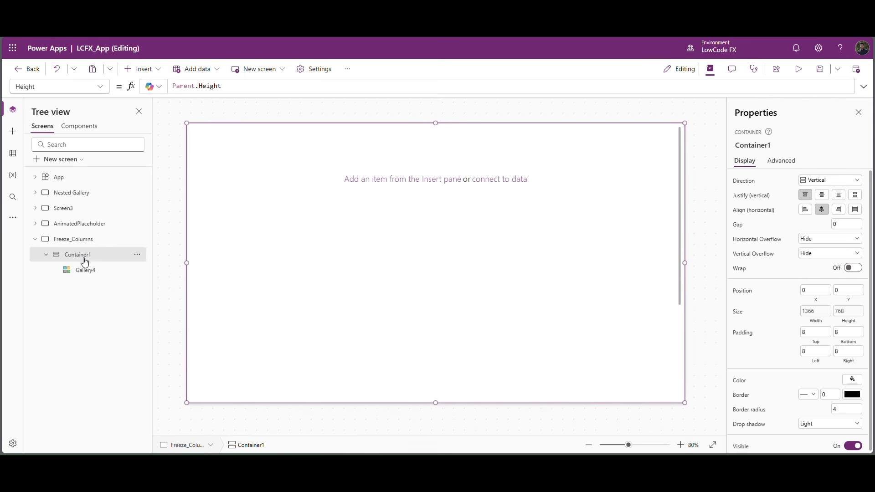
{"action": "left_click", "coordinate": [147, 69]}
{"action": "type", "text": "s"}
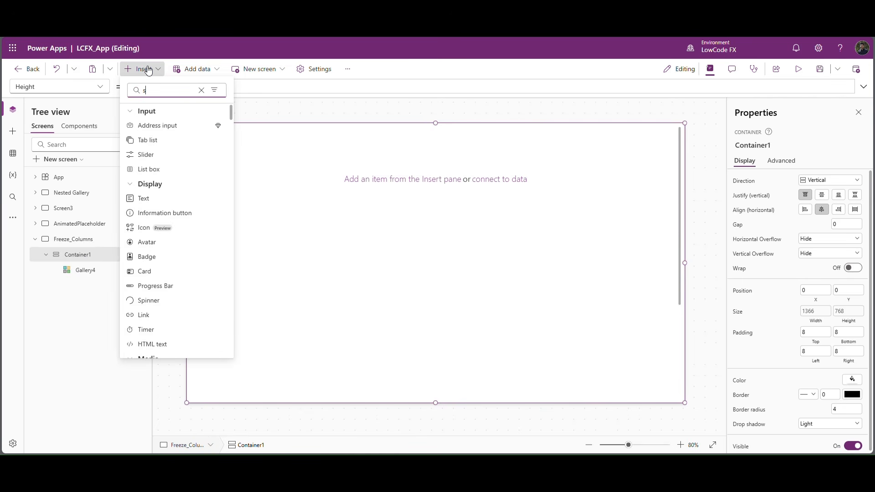
{"action": "type", "text": "lider"}
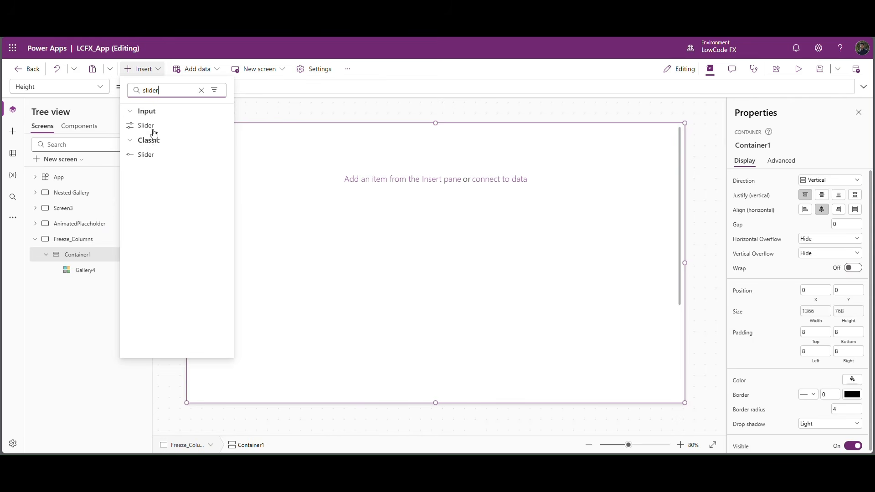
{"action": "left_click", "coordinate": [151, 158]}
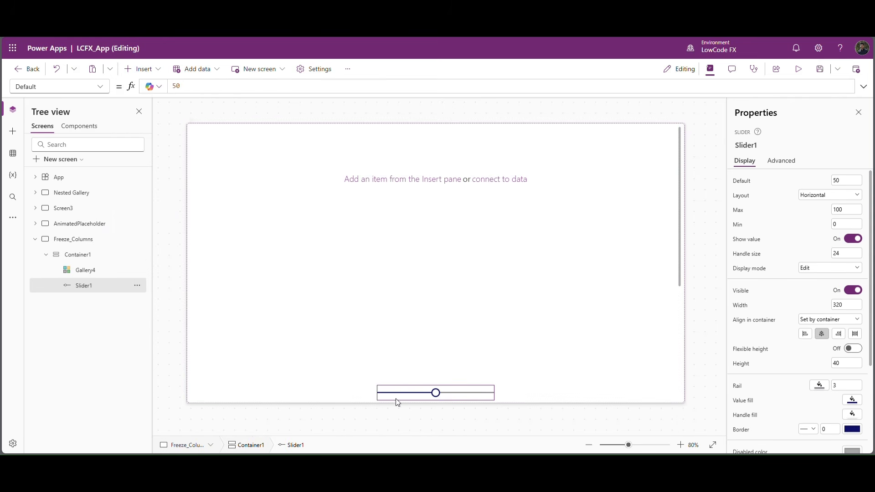
Set both the slider's width and its maximum value to Parent.Width
{"action": "left_click", "coordinate": [739, 305]}
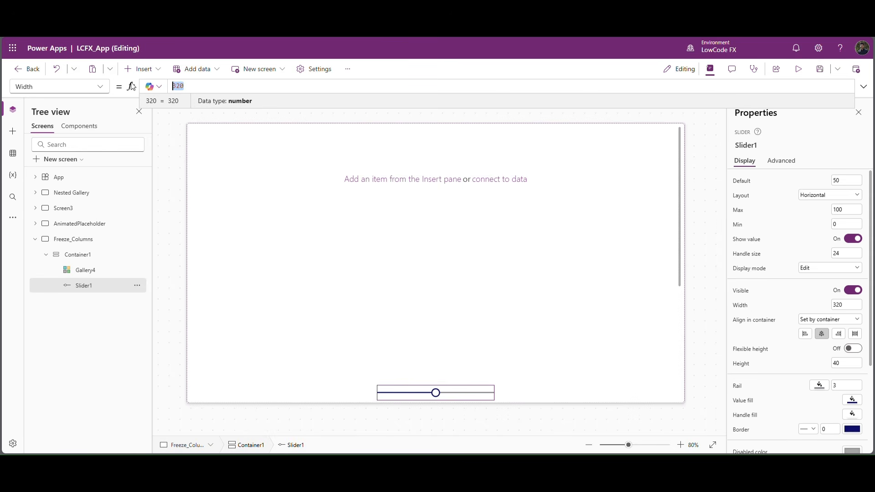
{"action": "type", "text": "Parent.Width"}
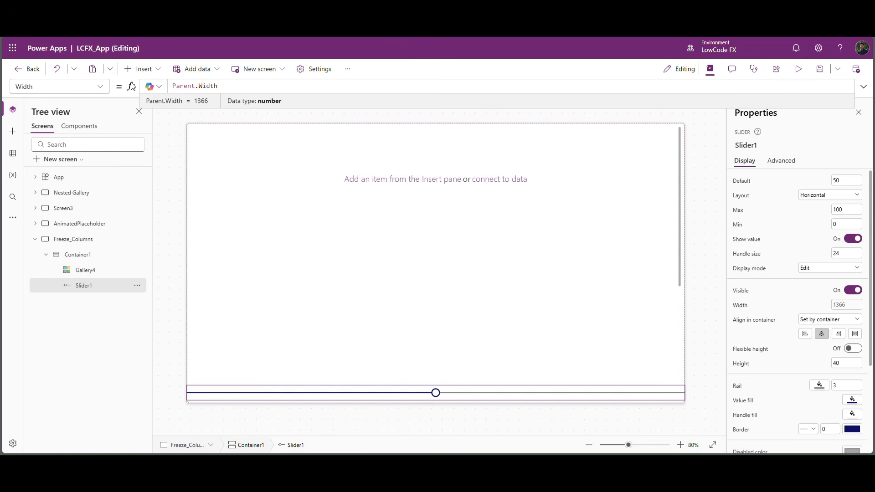
{"action": "left_click", "coordinate": [737, 210]}
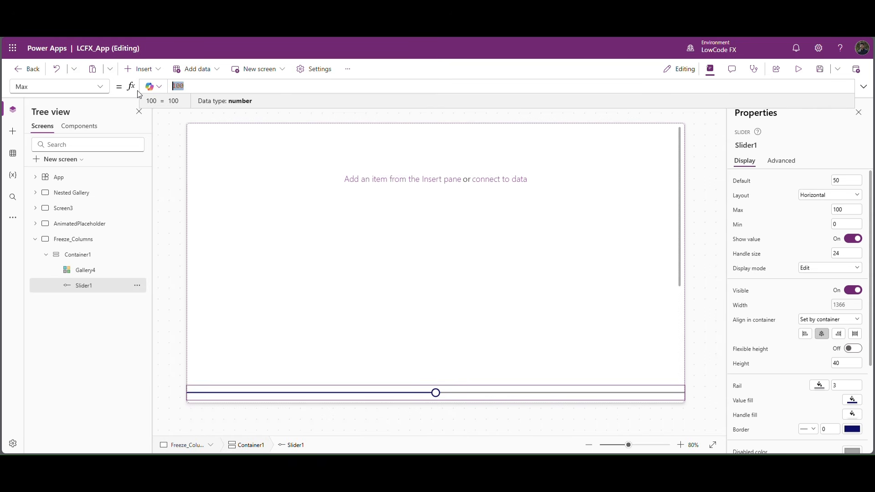
{"action": "type", "text": "Parent"}
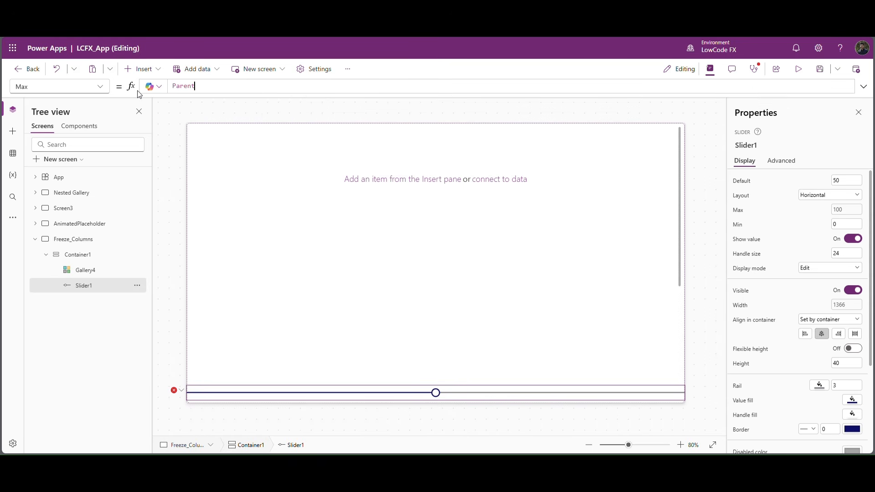
{"action": "type", "text": ".Width"}
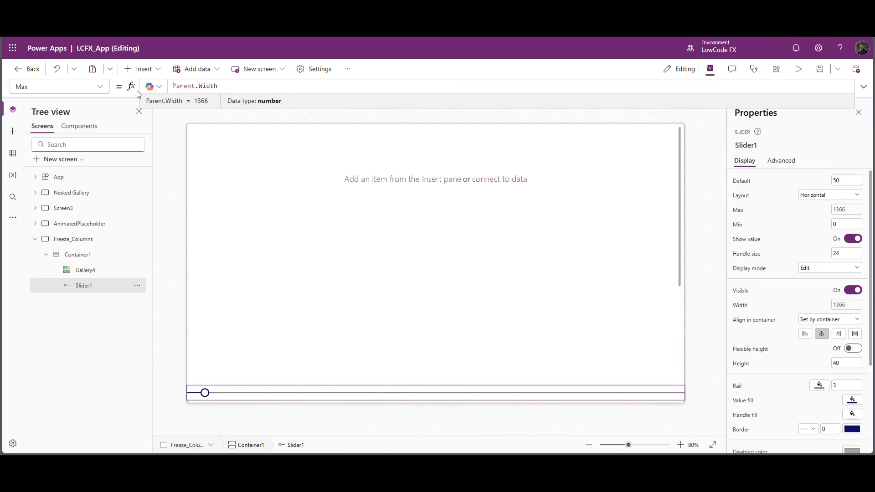
{"action": "left_click", "coordinate": [620, 135]}
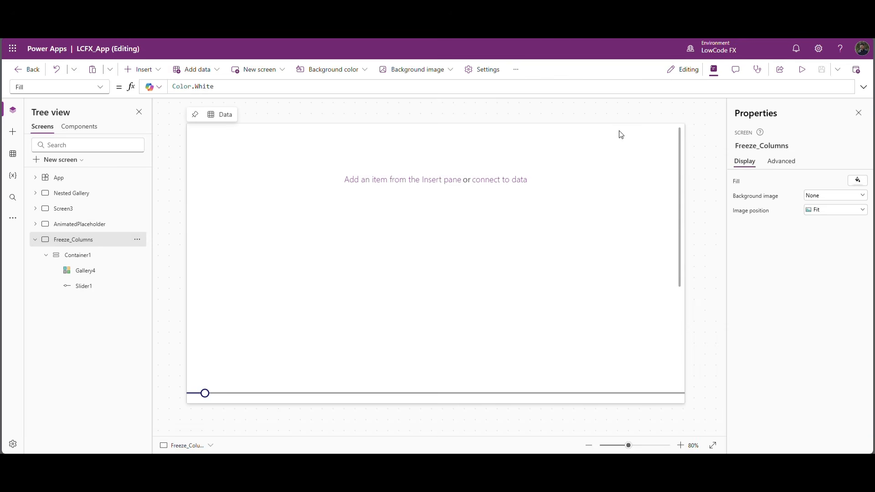
Replace the gallery's template size formula with 40
{"action": "left_click", "coordinate": [254, 199]}
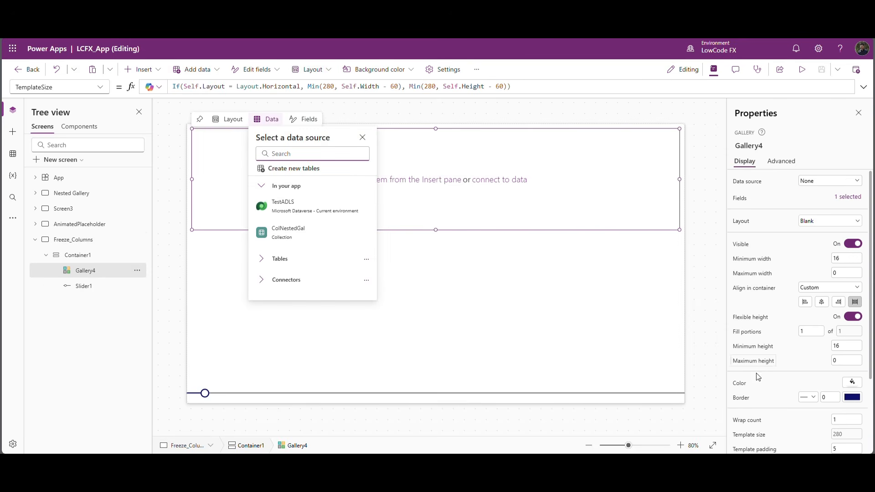
{"action": "left_click", "coordinate": [561, 88]}
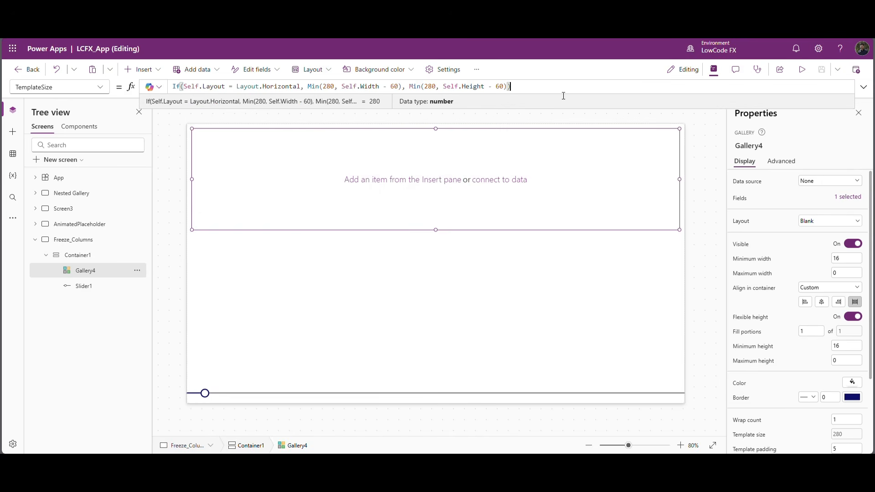
{"action": "key", "text": "ctrl+a"}
{"action": "type", "text": "40"}
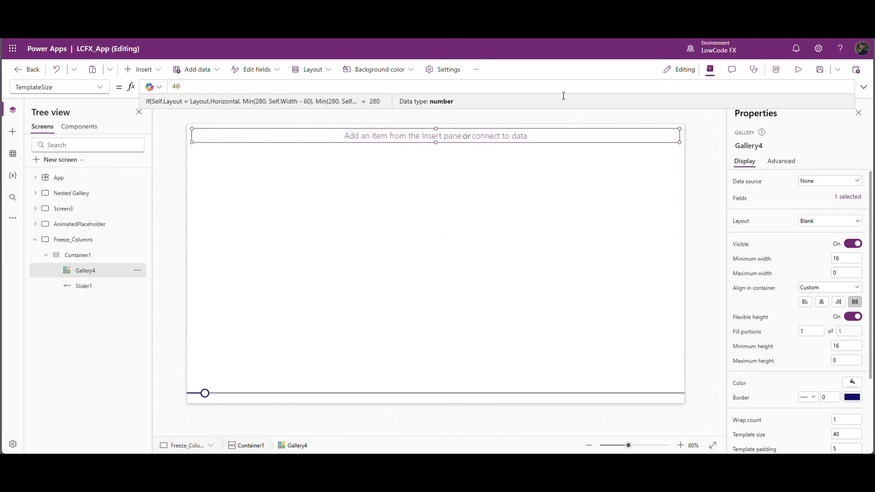
Insert a Text control into the gallery's template
{"action": "left_click", "coordinate": [142, 70]}
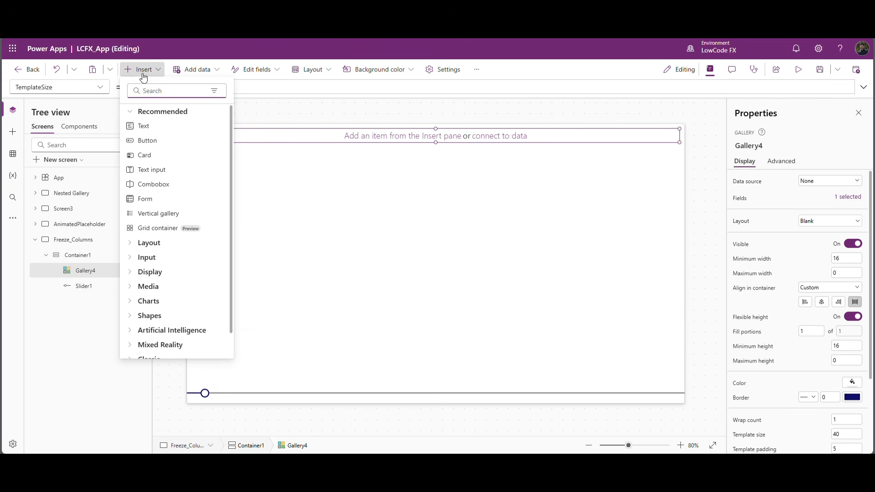
{"action": "left_click", "coordinate": [395, 186]}
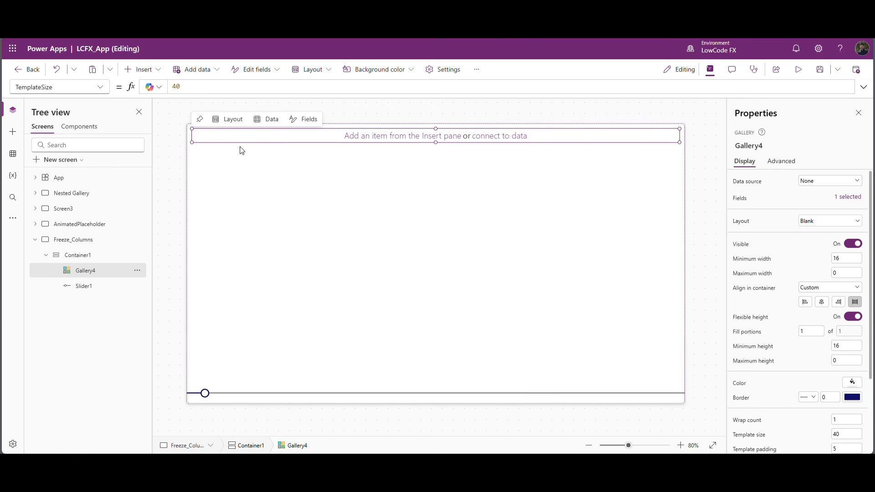
{"action": "left_click", "coordinate": [149, 72]}
{"action": "left_click", "coordinate": [153, 127]}
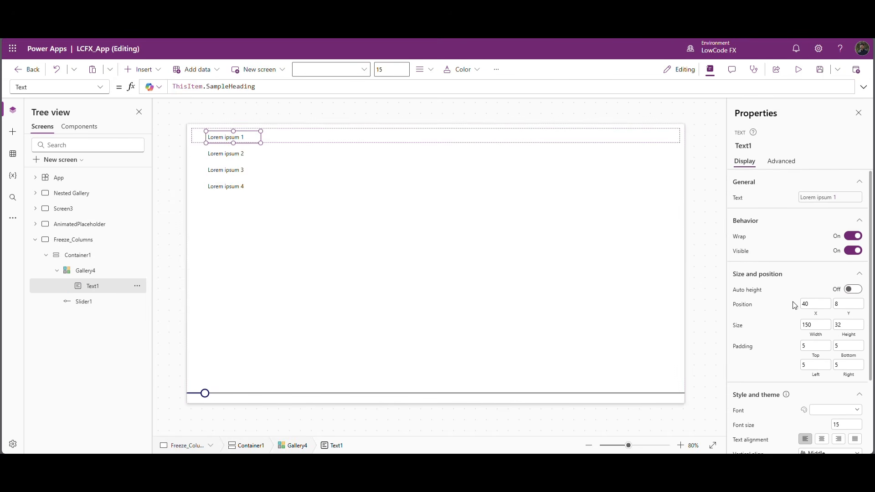
Position the gallery's text control at X 0, Y 0
{"action": "left_click_drag", "start_coordinate": [814, 304], "coordinate": [759, 301]}
{"action": "type", "text": "0"}
{"action": "key", "text": "Tab"}
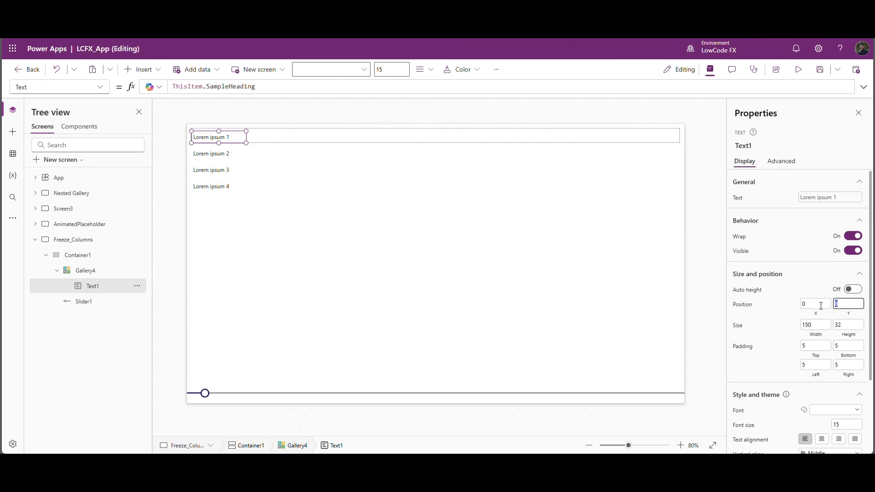
{"action": "key", "text": "Return"}
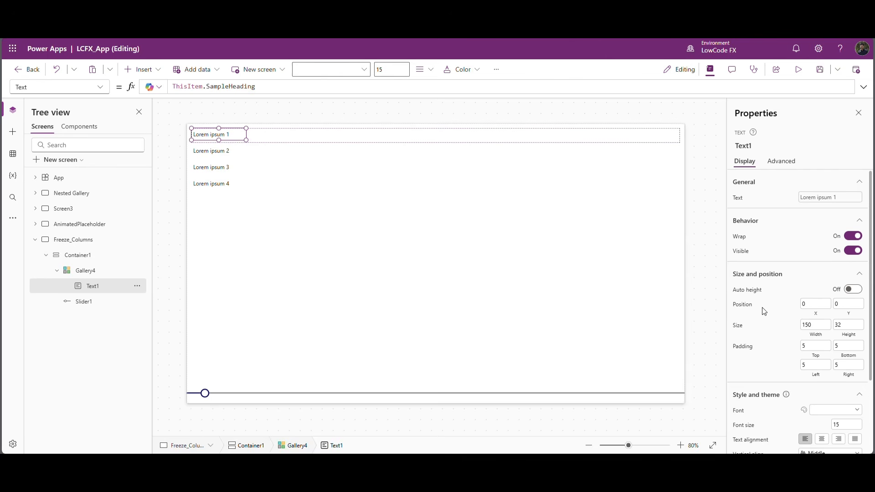
Set the text control's height to Parent.TemplateHeight and centre its text
{"action": "left_click", "coordinate": [813, 338]}
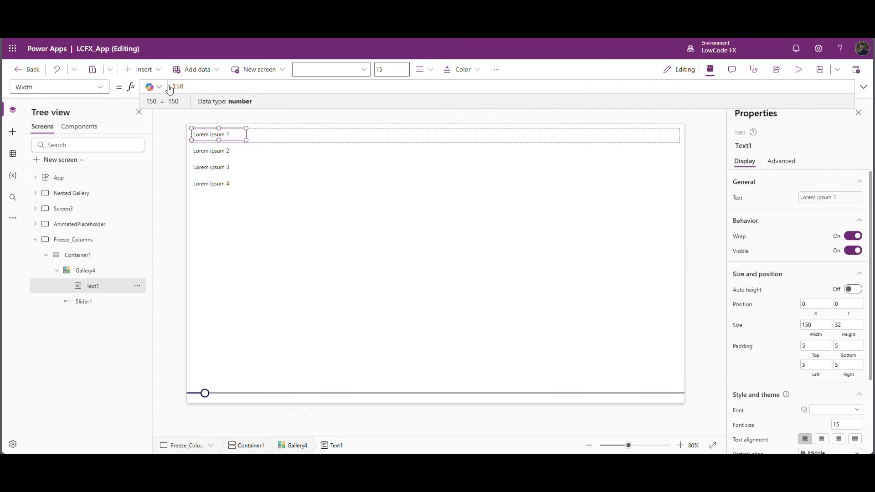
{"action": "left_click", "coordinate": [855, 342]}
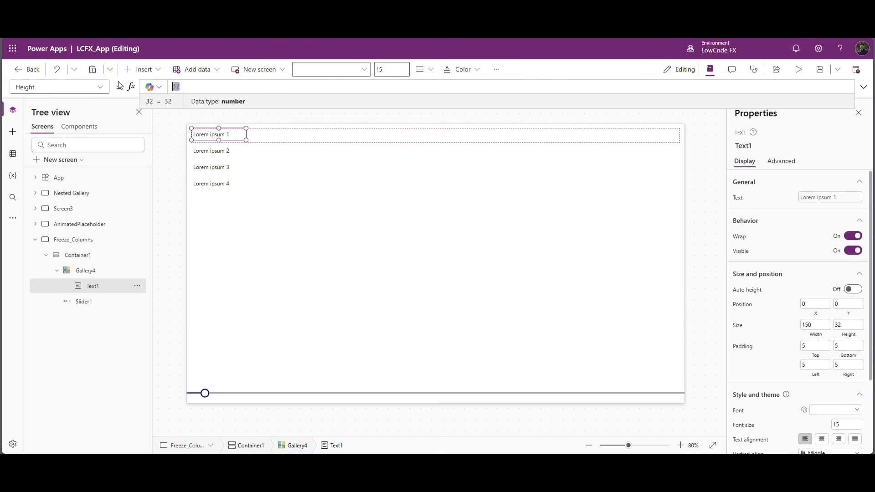
{"action": "type", "text": "pare"}
{"action": "key", "text": "Down"}
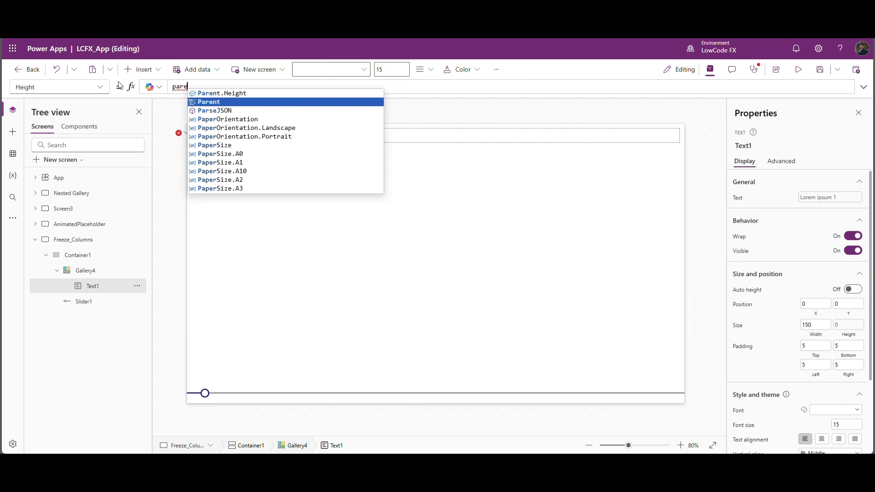
{"action": "key", "text": "Tab"}
{"action": "type", "text": ".temp"}
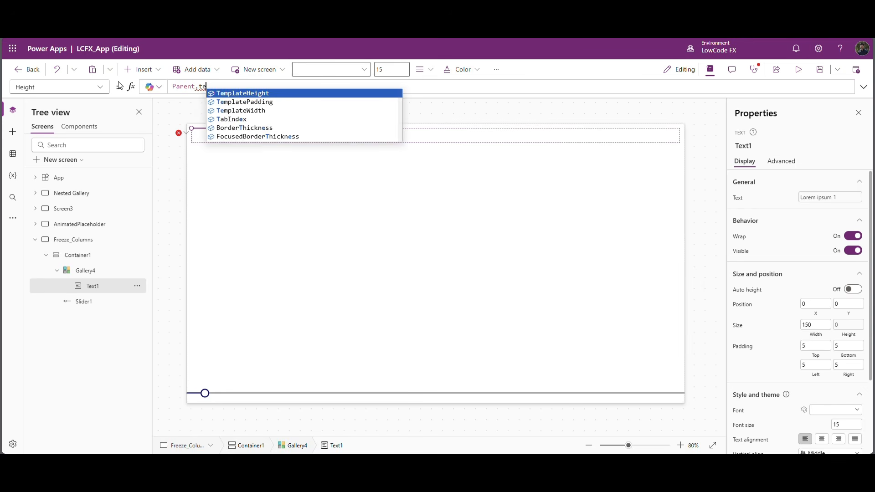
{"action": "key", "text": "Tab"}
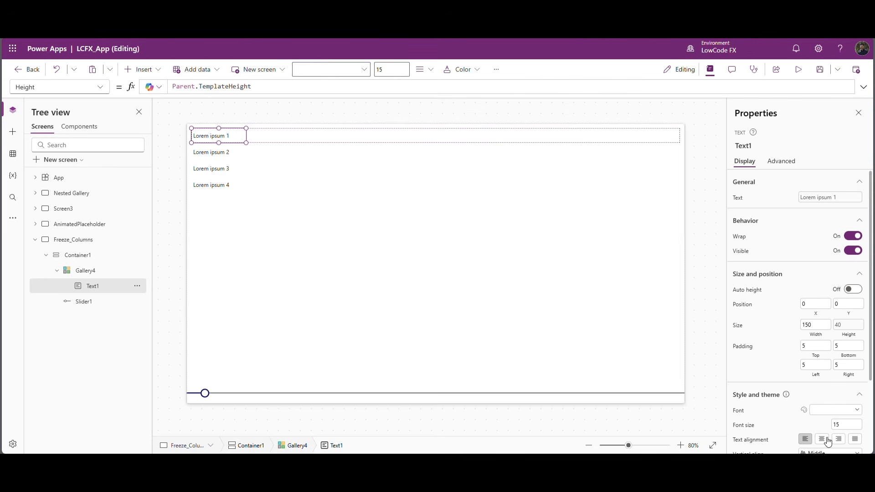
{"action": "left_click", "coordinate": [301, 99]}
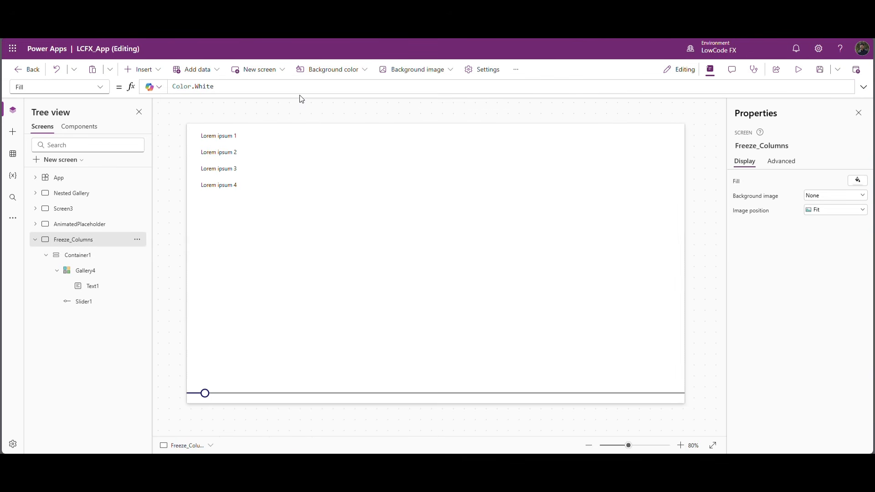
Give the gallery's text control a solid grey border with a thickness of 1
{"action": "left_click", "coordinate": [239, 136]}
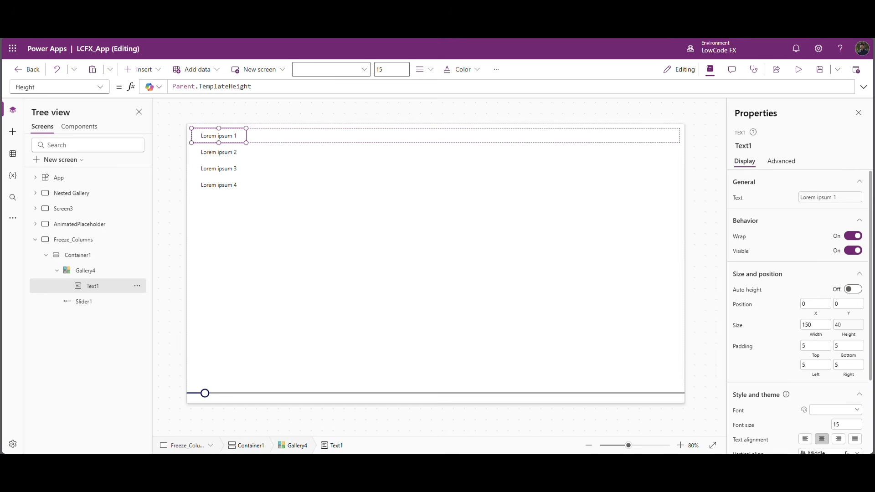
{"action": "scroll", "coordinate": [808, 391], "scroll_direction": "down", "scroll_amount": 2}
{"action": "scroll", "coordinate": [832, 433], "scroll_direction": "down", "scroll_amount": 1}
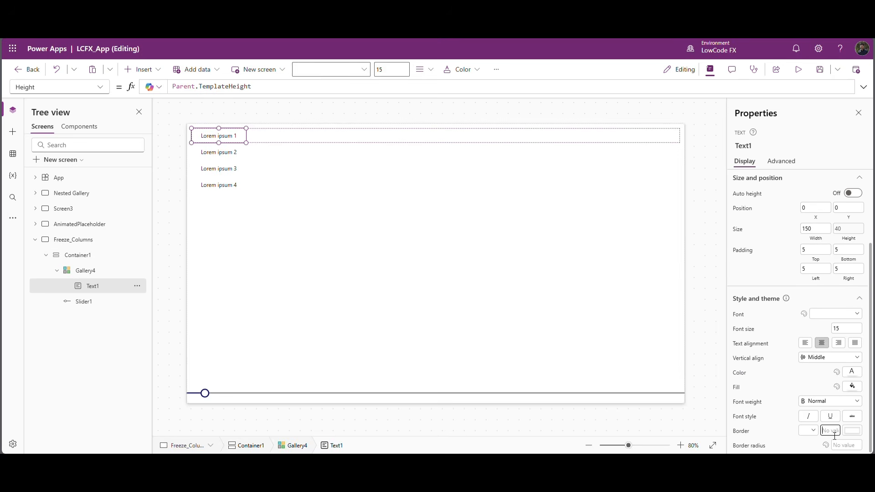
{"action": "left_click", "coordinate": [814, 430]}
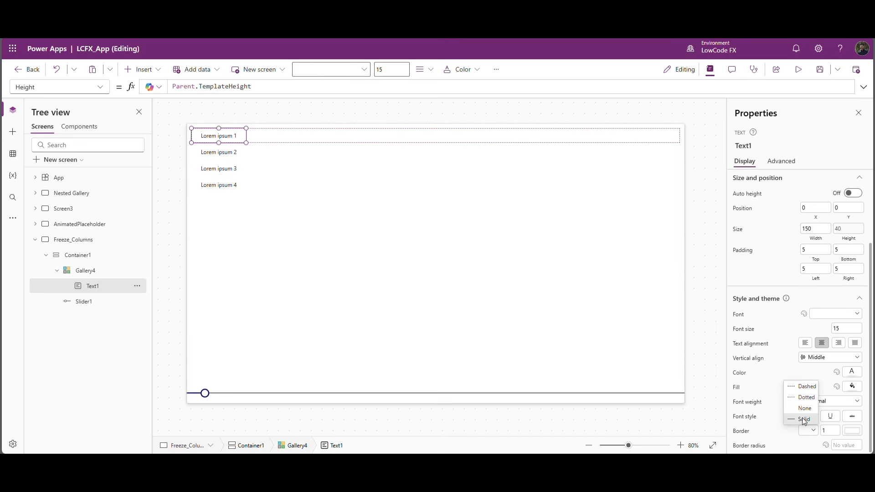
{"action": "left_click", "coordinate": [798, 419]}
{"action": "left_click", "coordinate": [852, 430]}
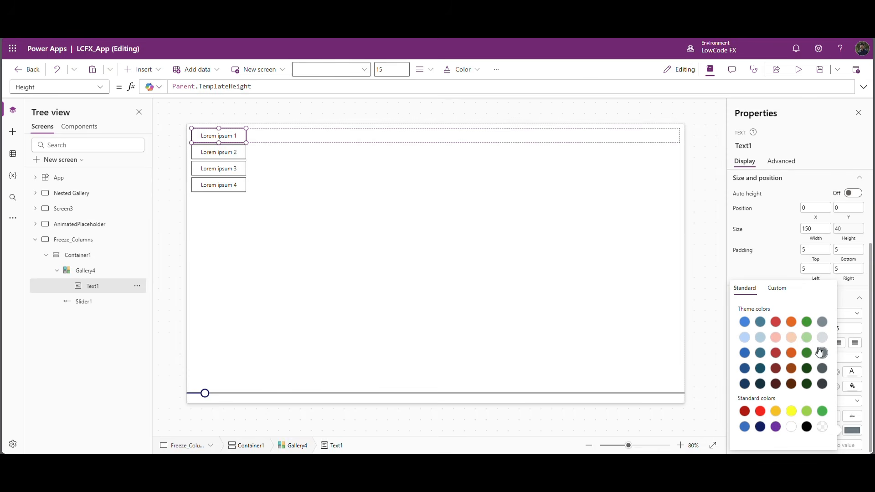
{"action": "left_click", "coordinate": [393, 212]}
{"action": "left_click", "coordinate": [66, 240]}
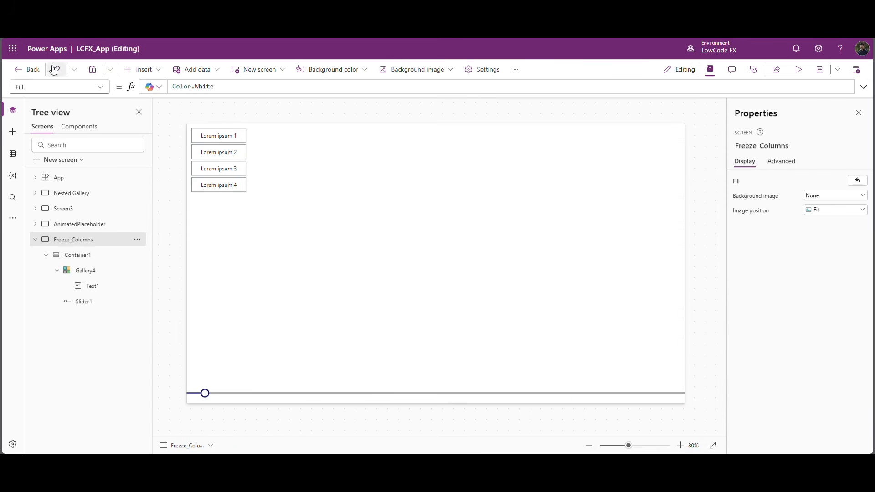
Add a ClearCollect formula to the Freeze_Columns screen's OnVisible that fills colSampleData with sample rows of columns Column1 to Column15
{"action": "left_click", "coordinate": [101, 87]}
{"action": "left_click", "coordinate": [41, 228]}
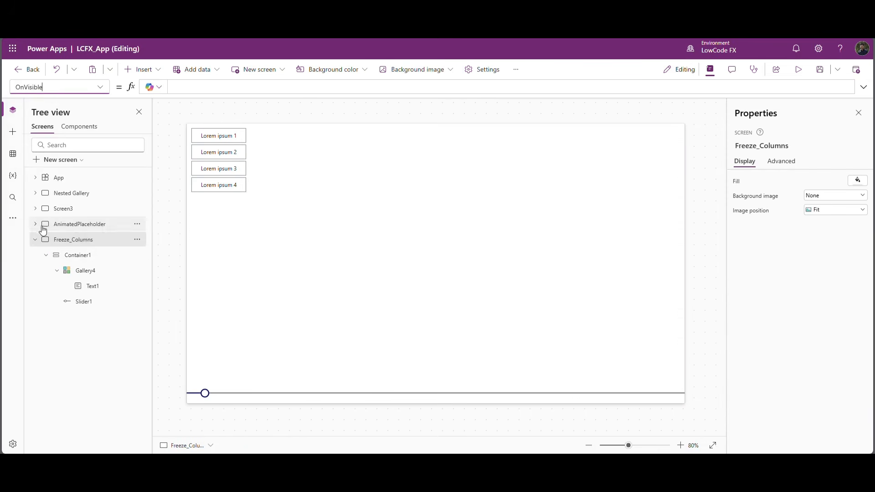
{"action": "left_click", "coordinate": [194, 91]}
{"action": "key", "text": "ctrl+v"}
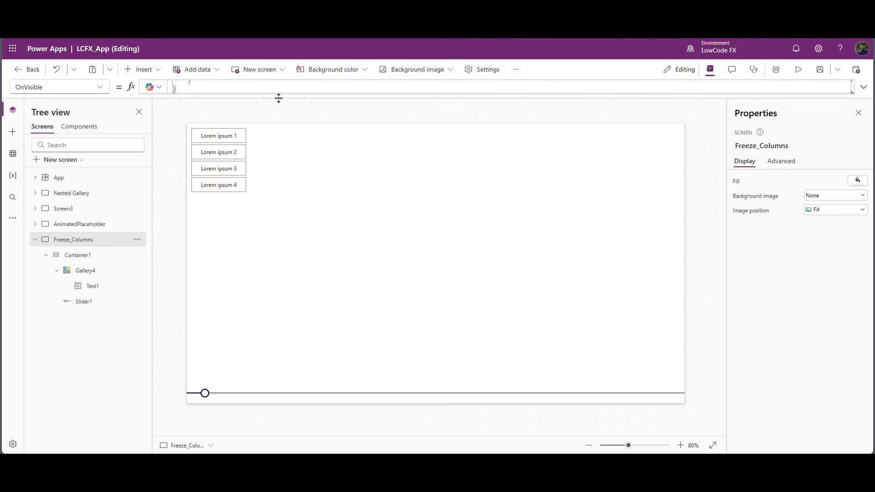
{"action": "left_click_drag", "start_coordinate": [300, 225], "coordinate": [196, 103]}
{"action": "left_click", "coordinate": [314, 286]}
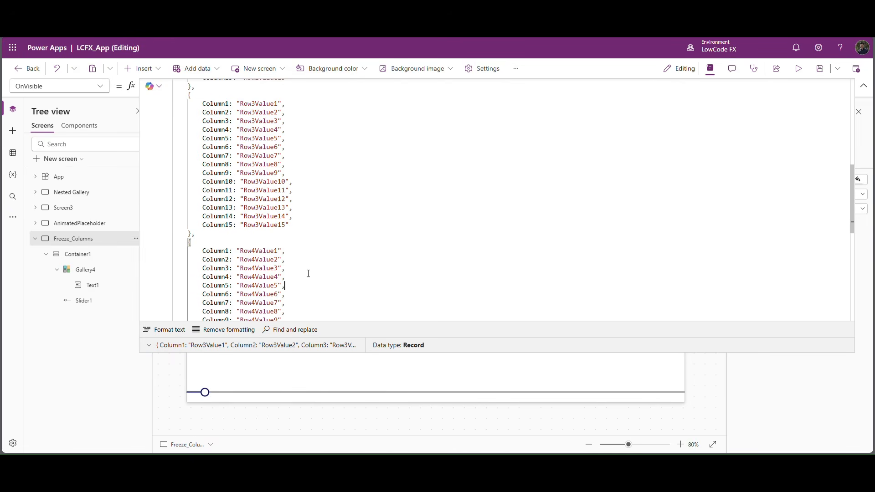
{"action": "scroll", "coordinate": [282, 285], "scroll_direction": "down", "scroll_amount": 2}
{"action": "scroll", "coordinate": [263, 272], "scroll_direction": "up", "scroll_amount": 10}
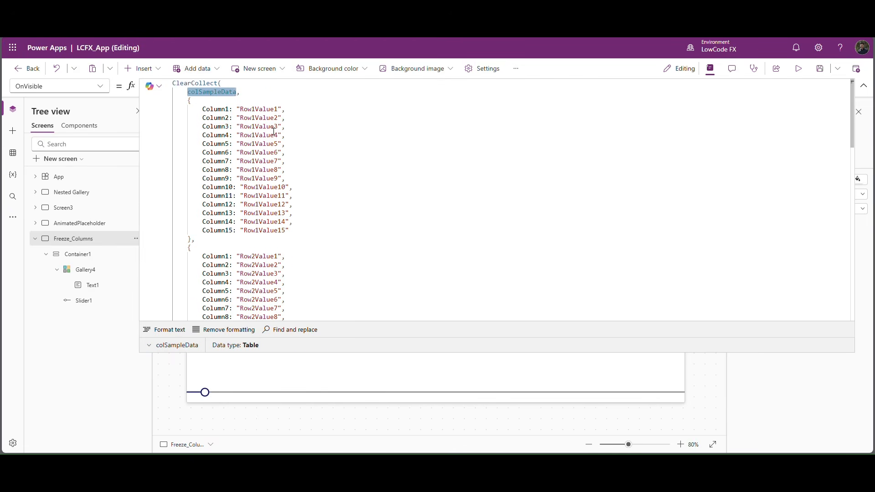
Copy the collection name from the OnVisible formula and set the gallery's Items to colSampleData
{"action": "double_click", "coordinate": [226, 92]}
{"action": "key", "text": "ctrl+c"}
{"action": "left_click", "coordinate": [461, 201]}
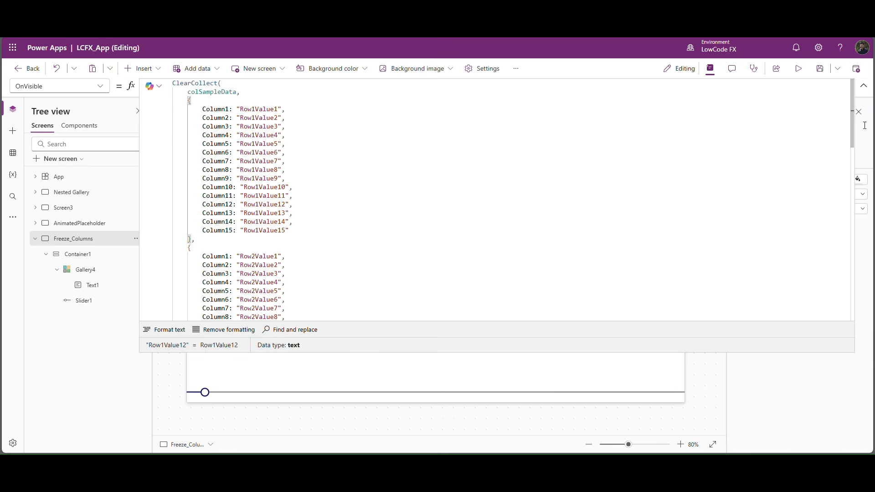
{"action": "left_click", "coordinate": [864, 86]}
{"action": "left_click", "coordinate": [364, 300]}
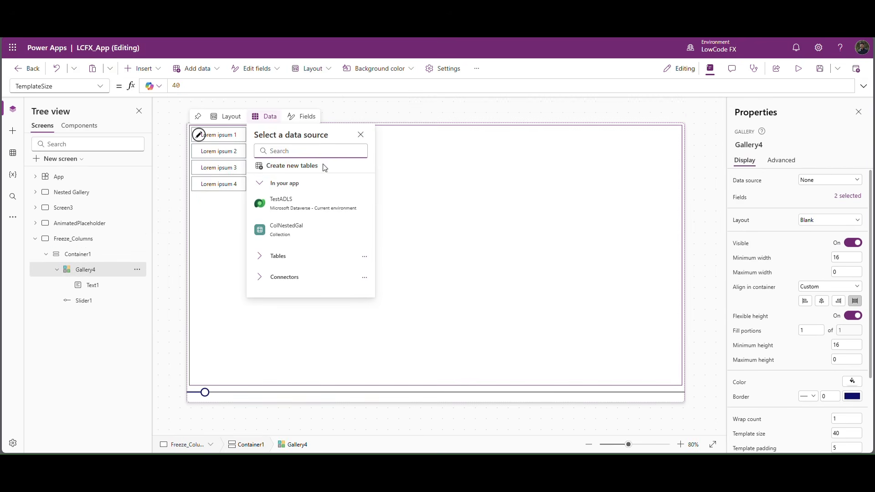
{"action": "left_click", "coordinate": [745, 182]}
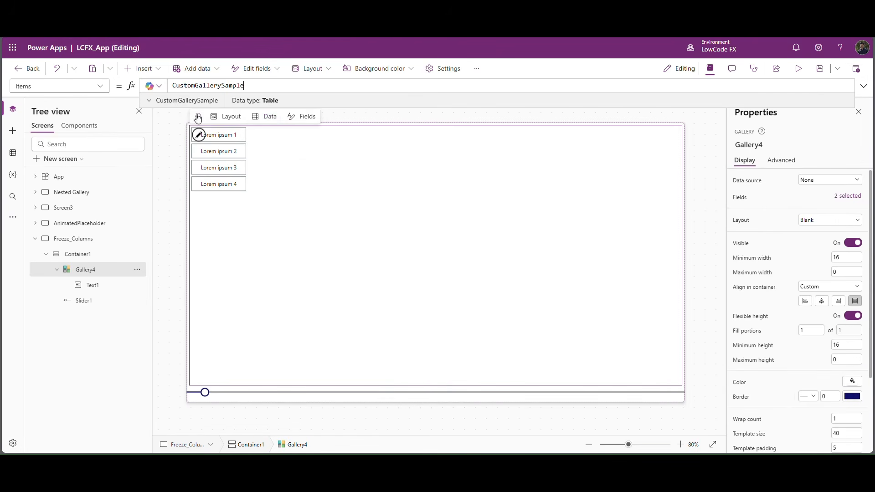
{"action": "double_click", "coordinate": [208, 86]}
{"action": "key", "text": "ctrl+v"}
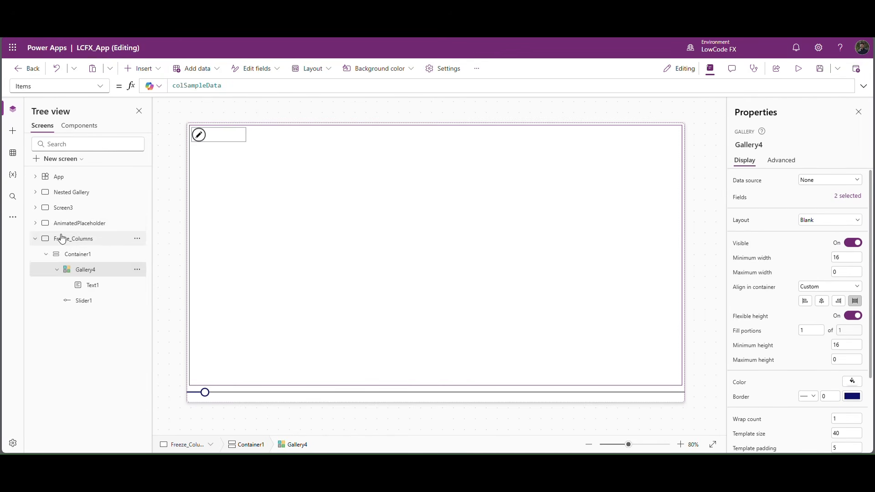
Switch to the AnimatedPlaceholder screen and back to Freeze_Columns to run its OnVisible formula
{"action": "left_click", "coordinate": [35, 239]}
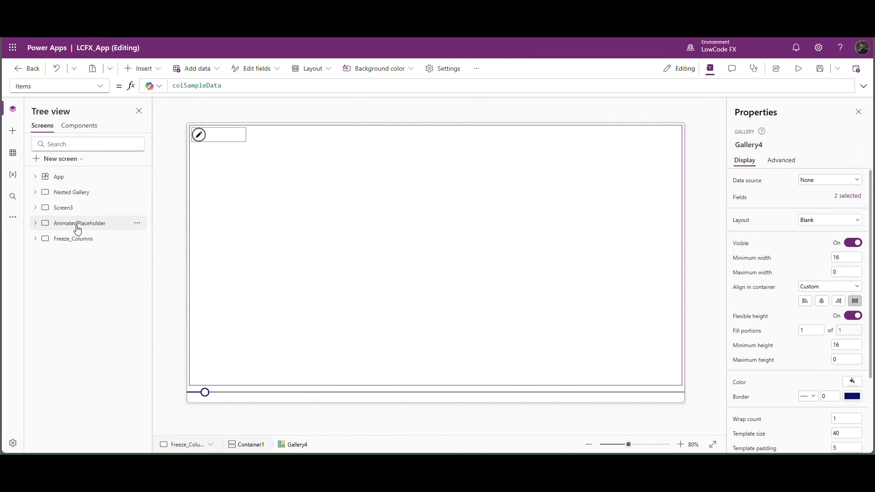
{"action": "left_click", "coordinate": [77, 230]}
{"action": "left_click", "coordinate": [75, 242]}
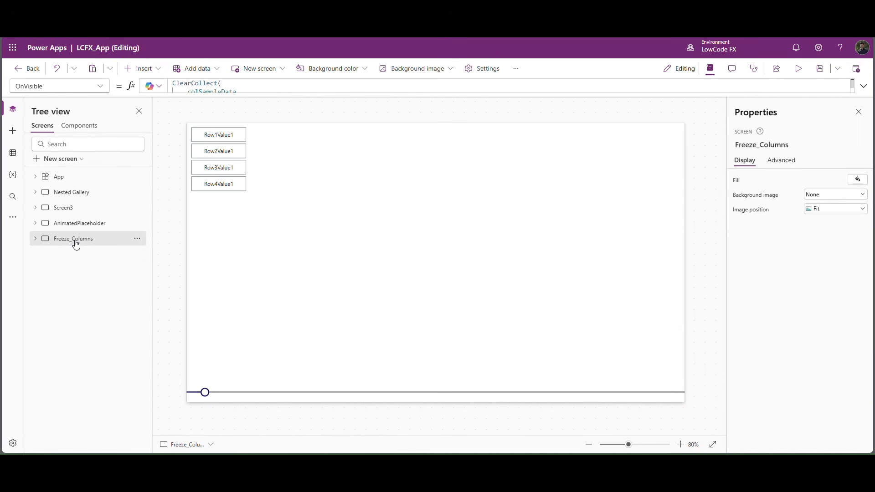
Duplicate the gallery's text cell seven times and spread the copies across the template row
{"action": "left_click", "coordinate": [235, 138]}
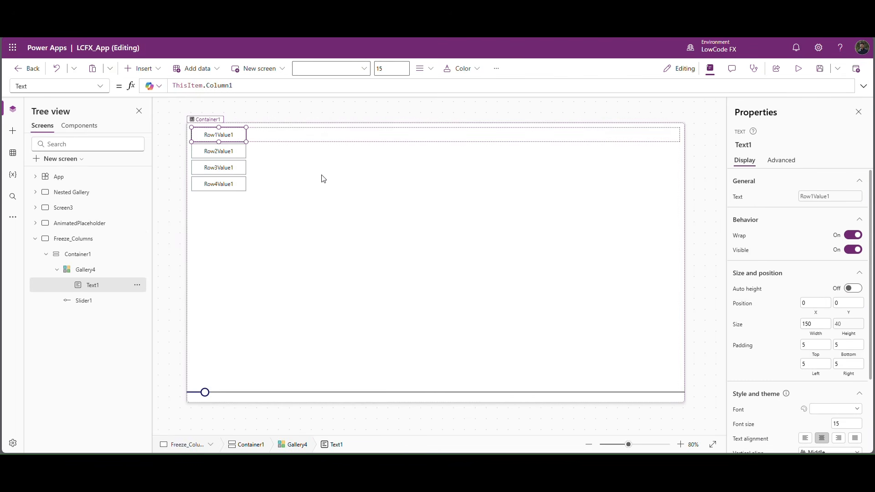
{"action": "key", "text": "ctrl+v"}
{"action": "key", "text": "ctrl+v"}
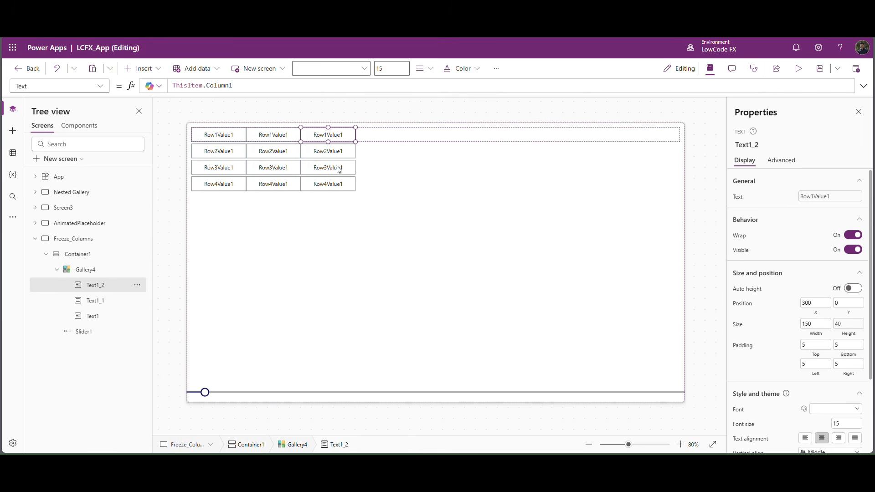
{"action": "key", "text": "ctrl+v"}
{"action": "key", "text": "ctrl+v"}
{"action": "key", "text": "ctrl+v"}
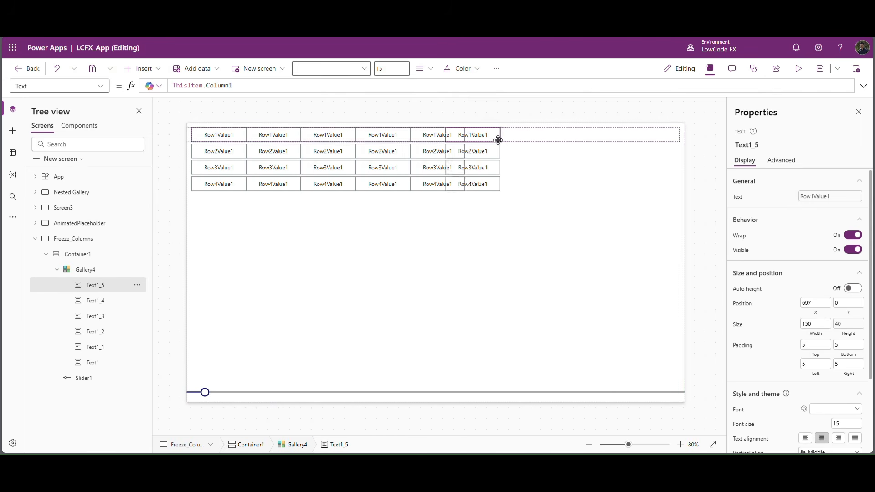
{"action": "left_click_drag", "start_coordinate": [499, 140], "coordinate": [518, 140]}
{"action": "key", "text": "ctrl+v"}
{"action": "left_click_drag", "start_coordinate": [245, 140], "coordinate": [667, 139]}
{"action": "key", "text": "ctrl+v"}
{"action": "left_click", "coordinate": [261, 136]}
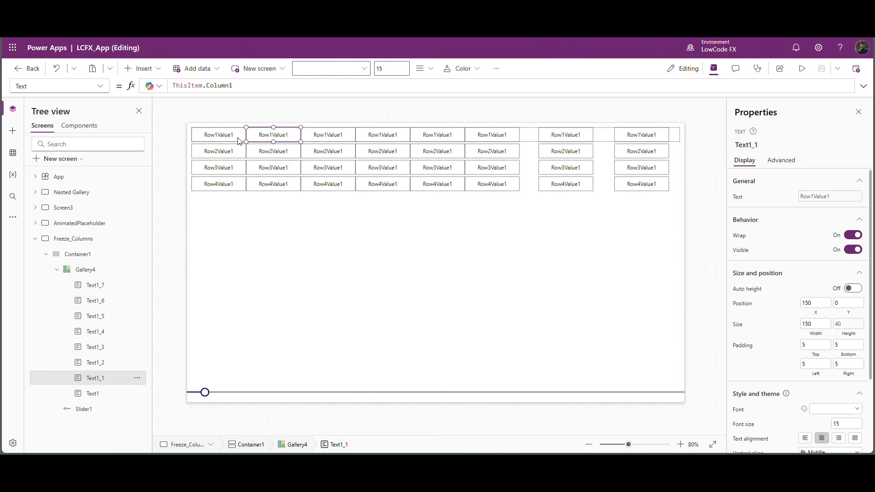
{"action": "left_click", "coordinate": [239, 140]}
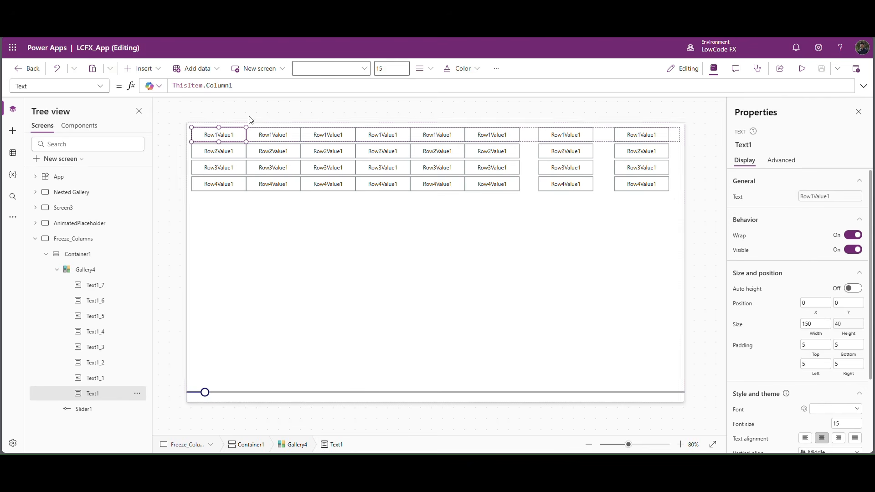
{"action": "left_click", "coordinate": [268, 140]}
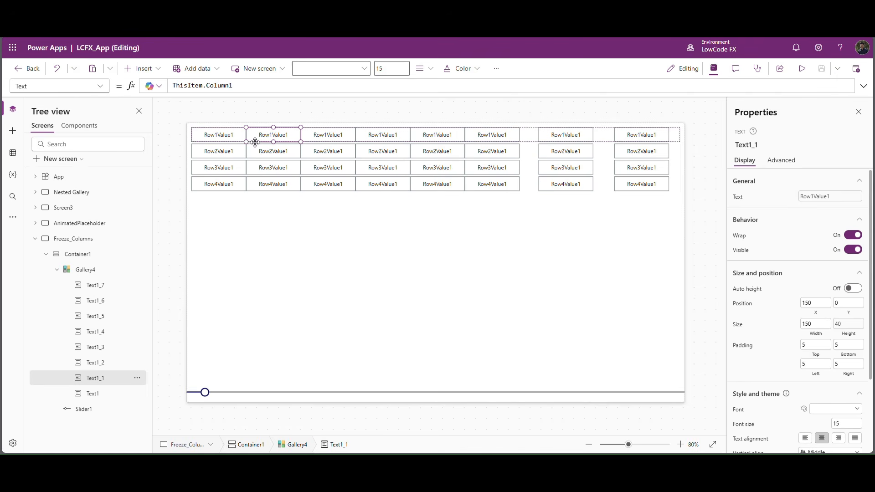
{"action": "left_click", "coordinate": [226, 142]}
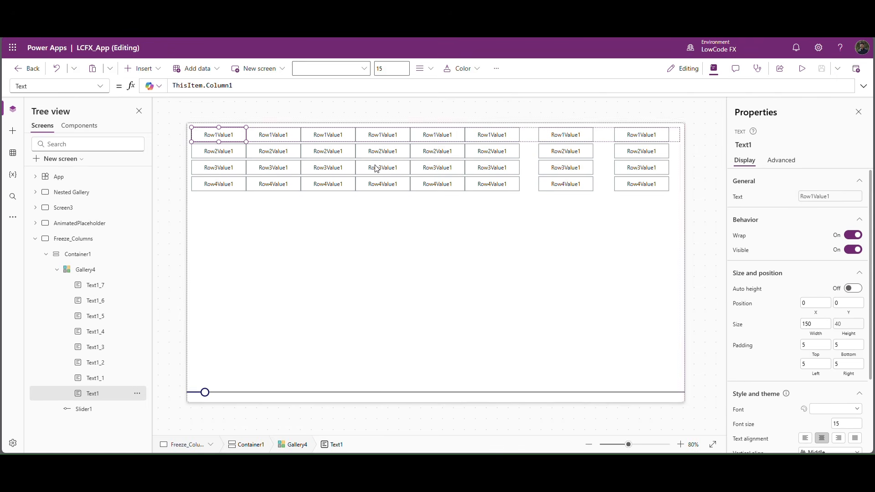
{"action": "left_click", "coordinate": [743, 146]}
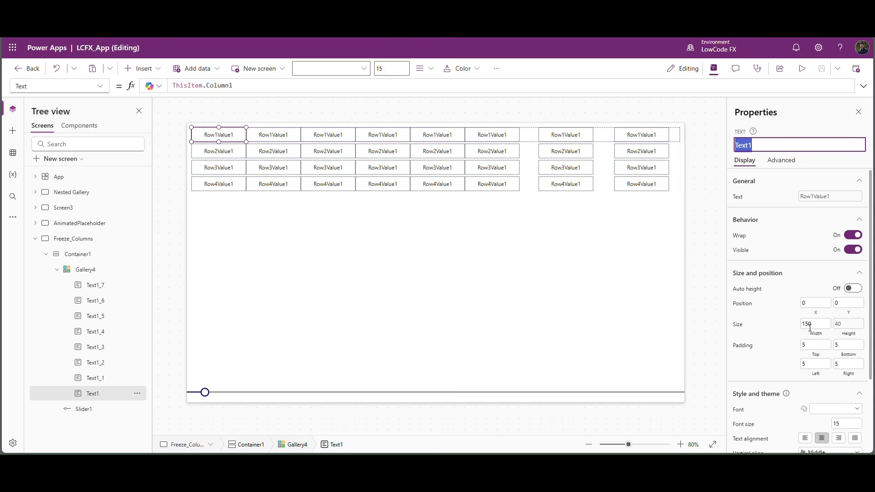
Set the X of the second text cell, Text1_1, to Text1.X + Text1.Width
{"action": "left_click", "coordinate": [269, 141]}
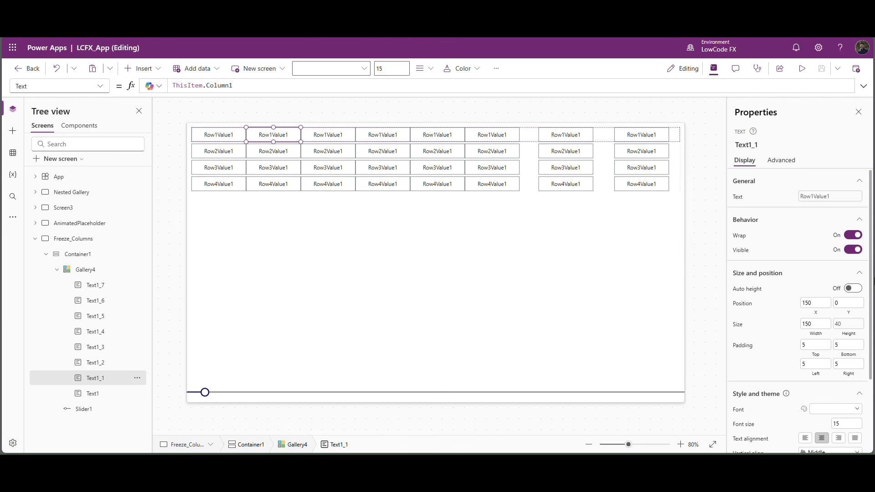
{"action": "left_click", "coordinate": [818, 305]}
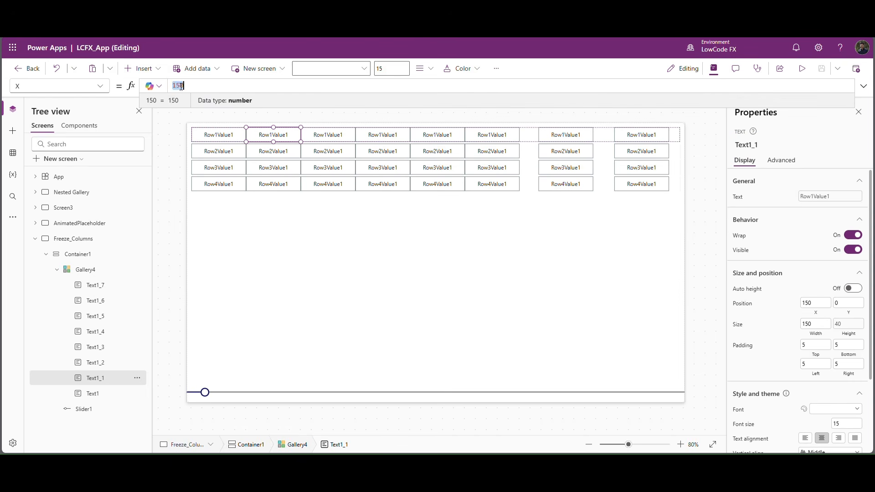
{"action": "type", "text": "Text1."}
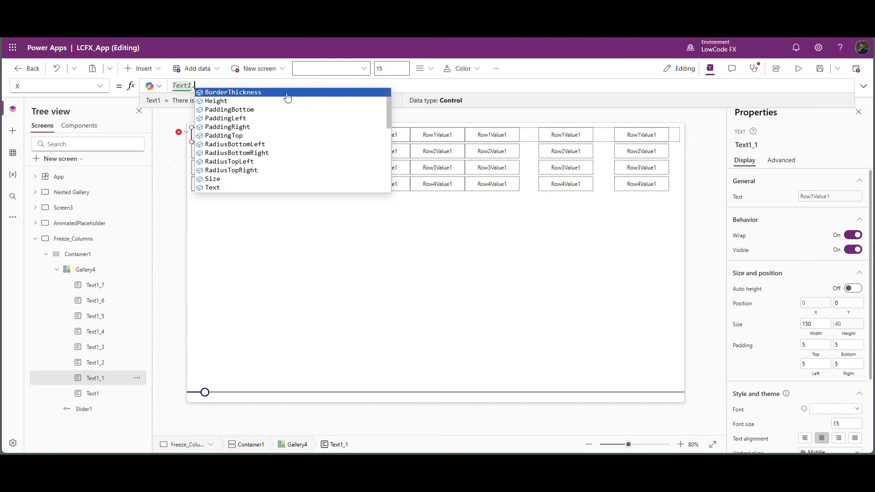
{"action": "type", "text": "X "}
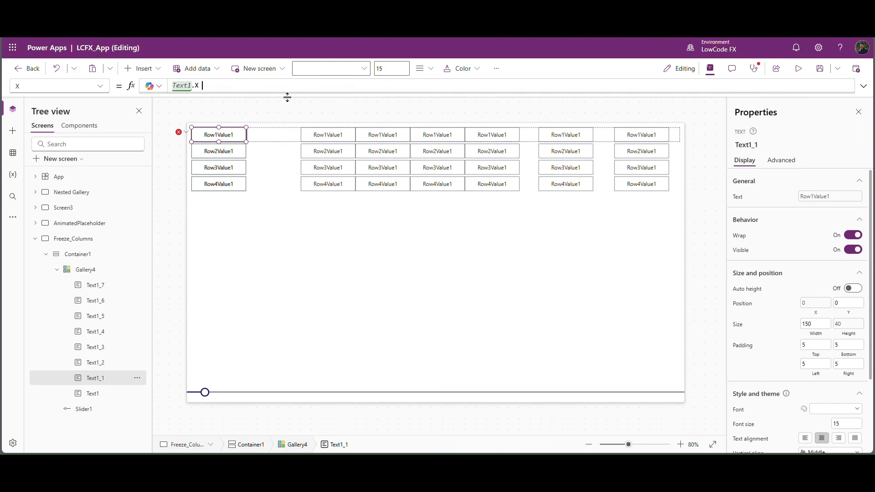
{"action": "type", "text": "+ Text1.Width"}
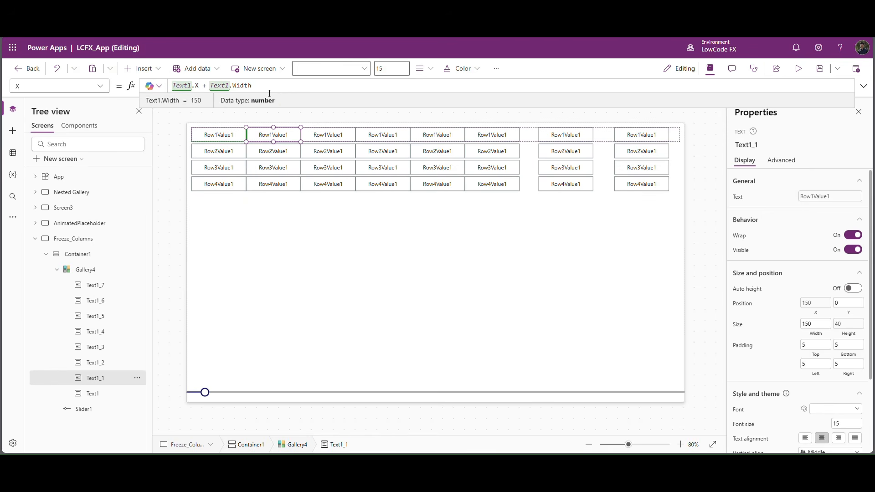
{"action": "left_click", "coordinate": [226, 123]}
Reuse the second cell's X formula for the third text cell, Text1_2, as Text1_1.X + Text1_1.Width
{"action": "left_click", "coordinate": [258, 90]}
{"action": "key", "text": "ctrl+a"}
{"action": "key", "text": "ctrl+c"}
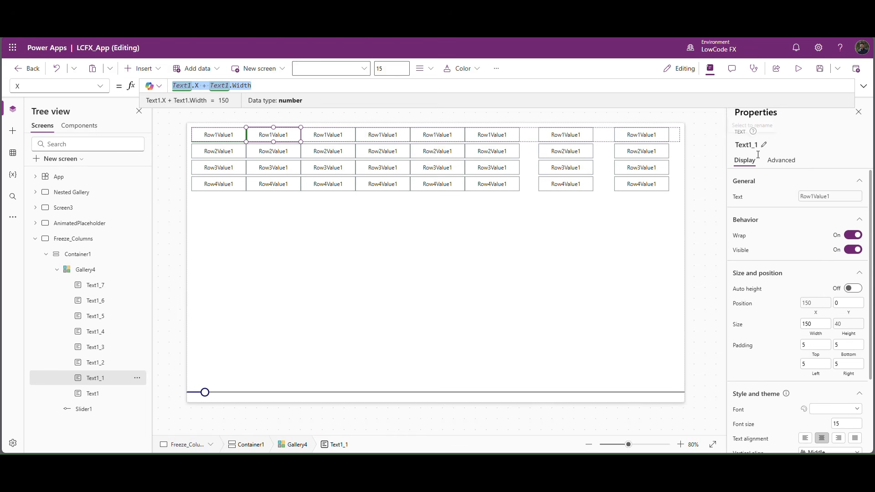
{"action": "left_click", "coordinate": [321, 137]}
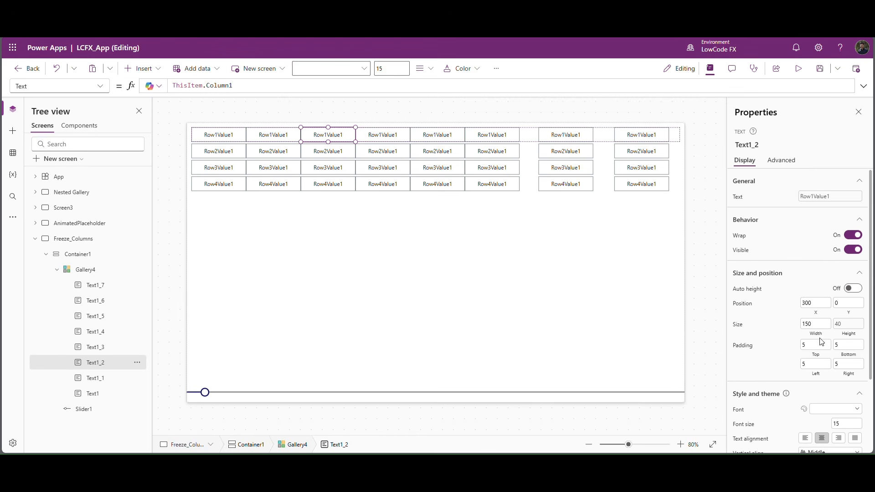
{"action": "left_click", "coordinate": [818, 305]}
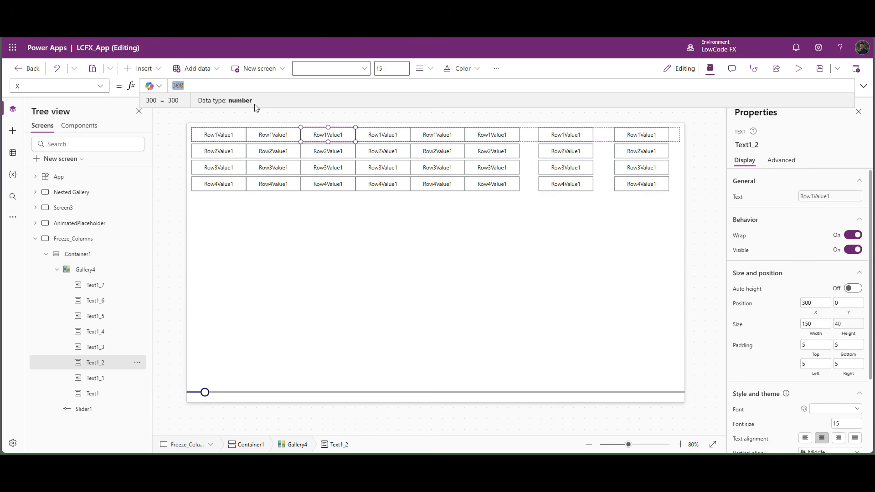
{"action": "key", "text": "ctrl+v"}
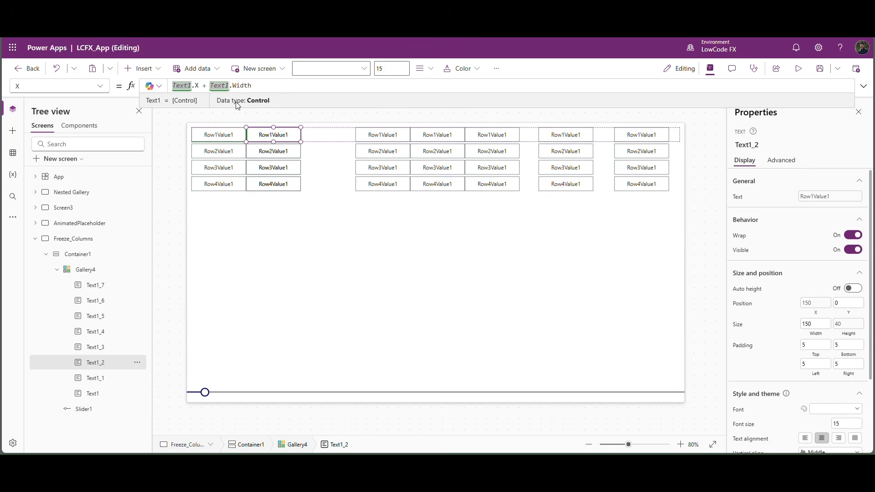
{"action": "type", "text": "_1"}
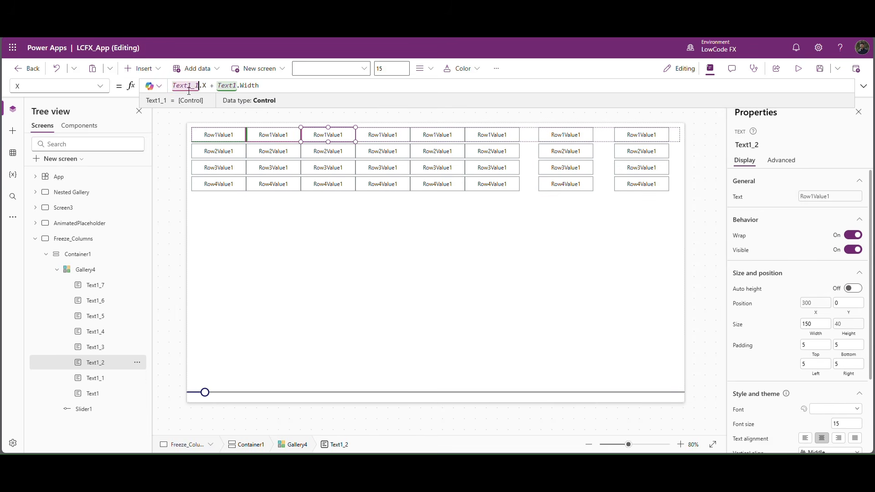
{"action": "double_click", "coordinate": [187, 86]}
{"action": "key", "text": "ctrl+c"}
{"action": "double_click", "coordinate": [227, 85]}
{"action": "key", "text": "ctrl+v"}
{"action": "double_click", "coordinate": [289, 92]}
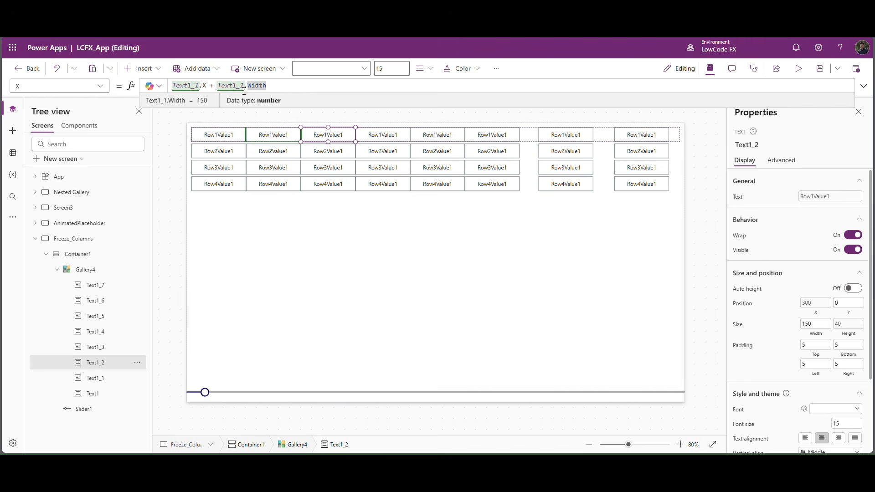
{"action": "left_click", "coordinate": [711, 280]}
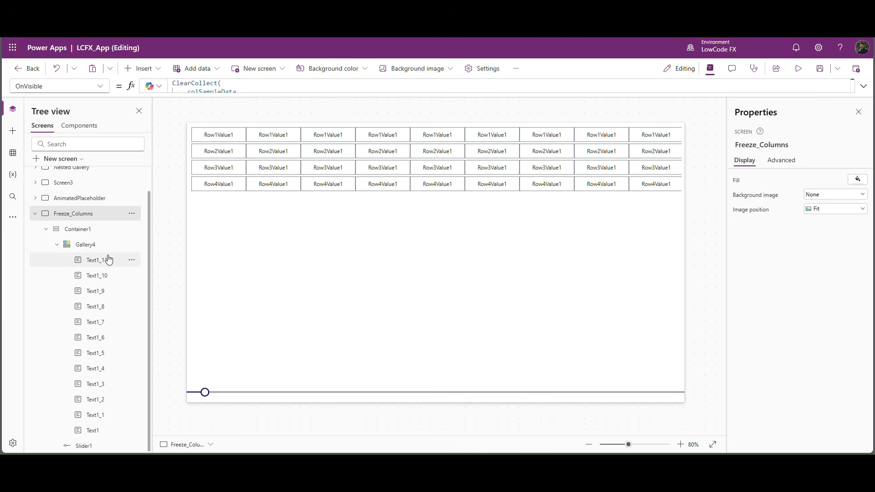
Set the Text of the second cell, Text1_1, to ThisItem.Column2
{"action": "left_click", "coordinate": [110, 421]}
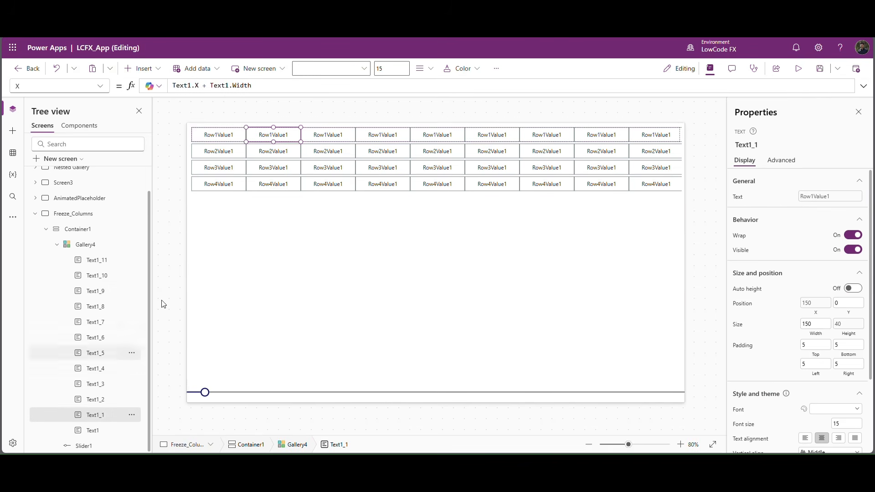
{"action": "double_click", "coordinate": [221, 86]}
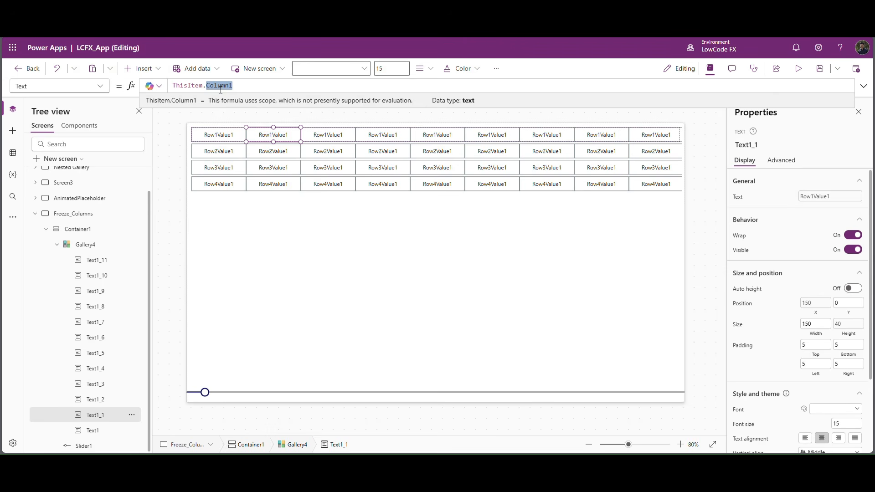
{"action": "key", "text": "BackSpace"}
{"action": "key", "text": "Down"}
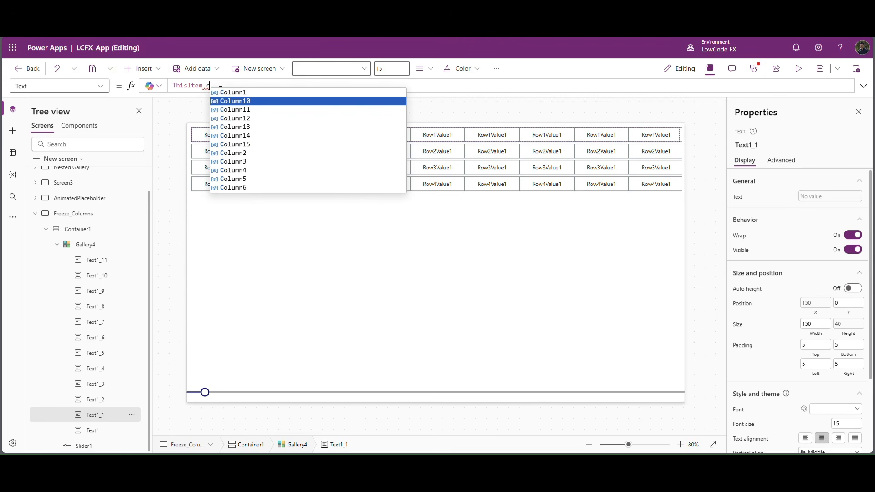
{"action": "key", "text": "Return"}
{"action": "key", "text": "BackSpace"}
{"action": "key", "text": "BackSpace"}
{"action": "type", "text": "2"}
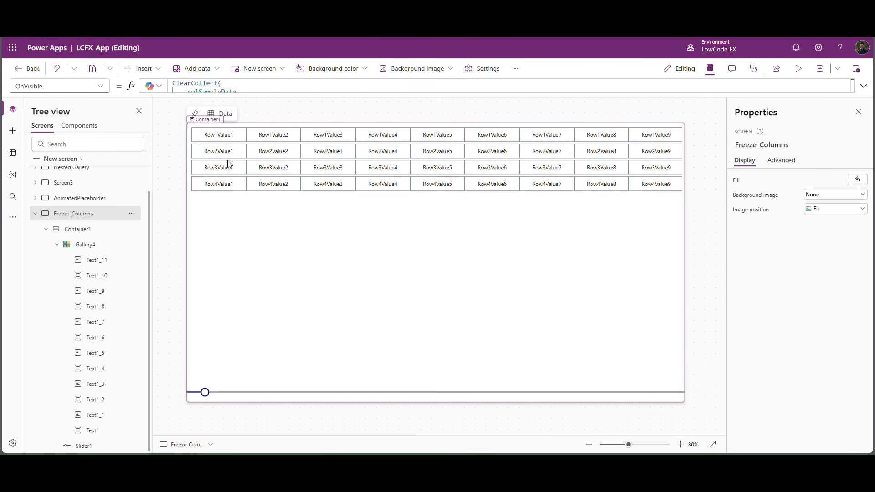
{"action": "left_click", "coordinate": [358, 141]}
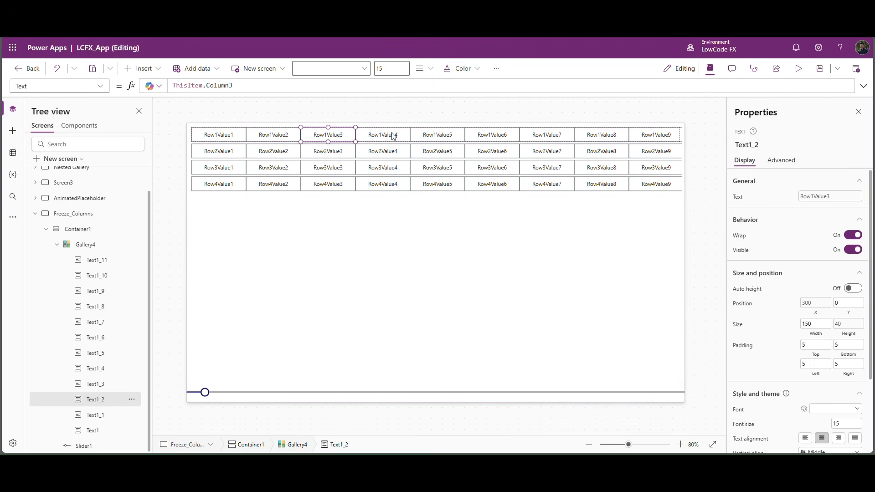
{"action": "left_click", "coordinate": [443, 139]}
{"action": "left_click", "coordinate": [485, 138]}
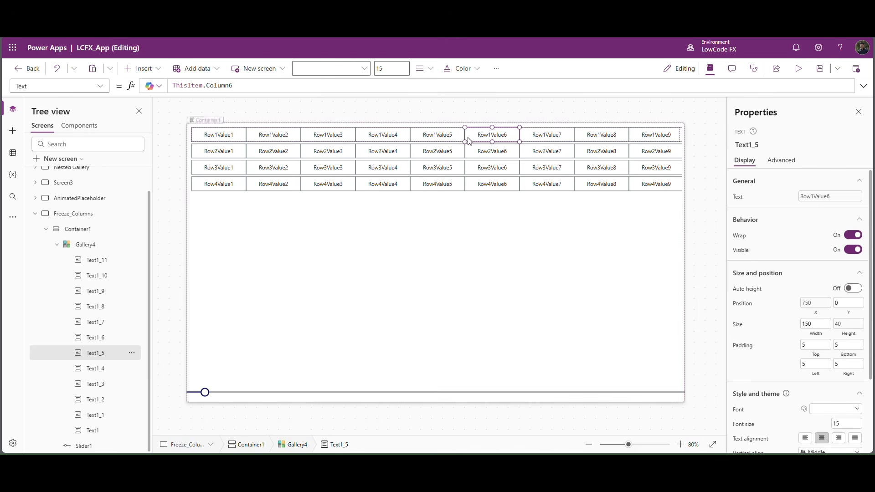
Format the first two gallery cells, Text1 and Text1_1, with bold text and the light orange fill RGBA(253, 207, 180, 1)
{"action": "left_click", "coordinate": [238, 139]}
{"action": "left_click", "coordinate": [279, 137], "text": "shift"}
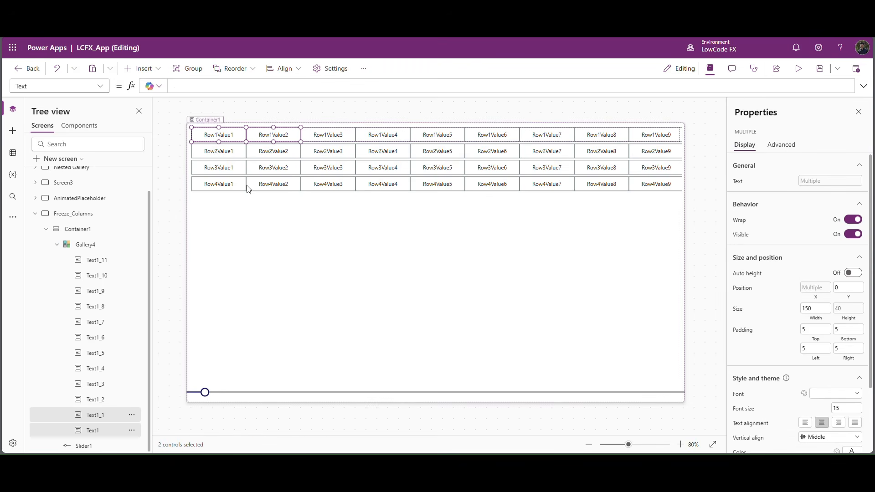
{"action": "scroll", "coordinate": [854, 391], "scroll_direction": "down", "scroll_amount": 1}
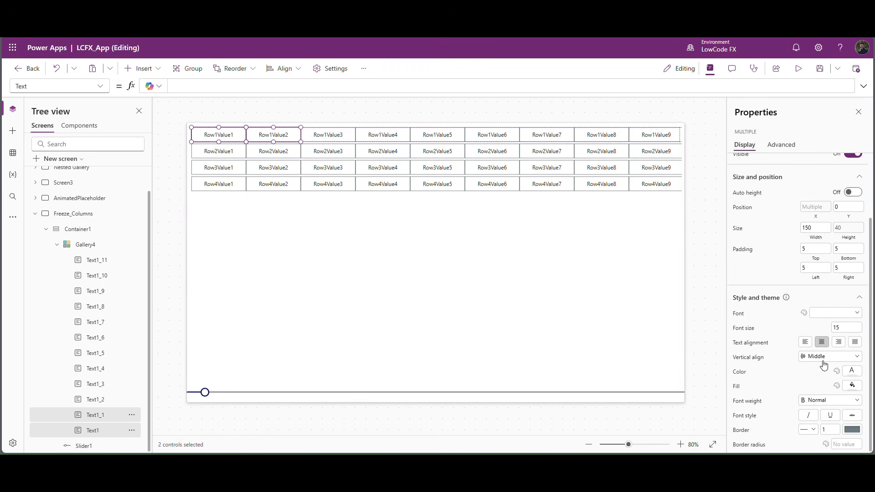
{"action": "left_click", "coordinate": [830, 400]}
{"action": "left_click", "coordinate": [827, 358]}
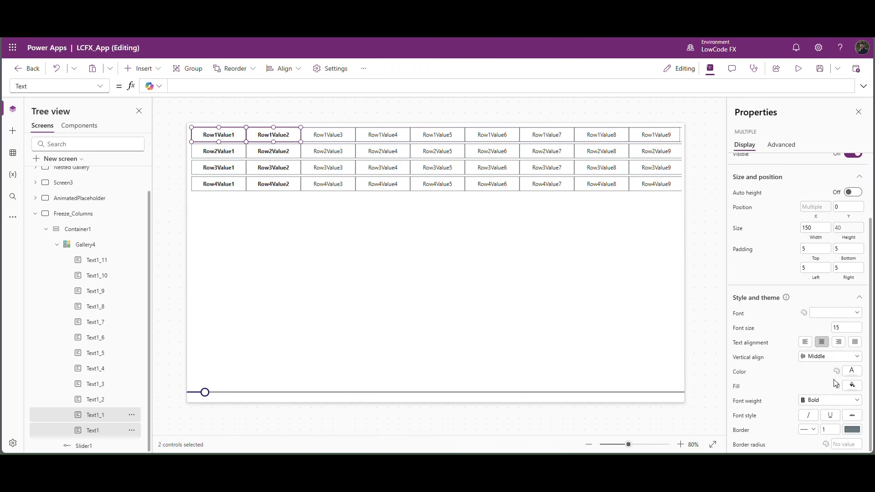
{"action": "left_click", "coordinate": [852, 387]}
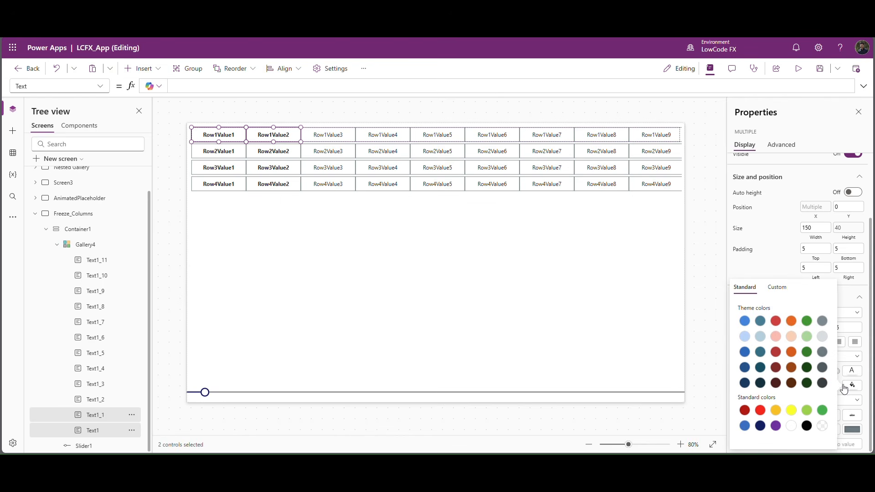
{"action": "left_click", "coordinate": [790, 337]}
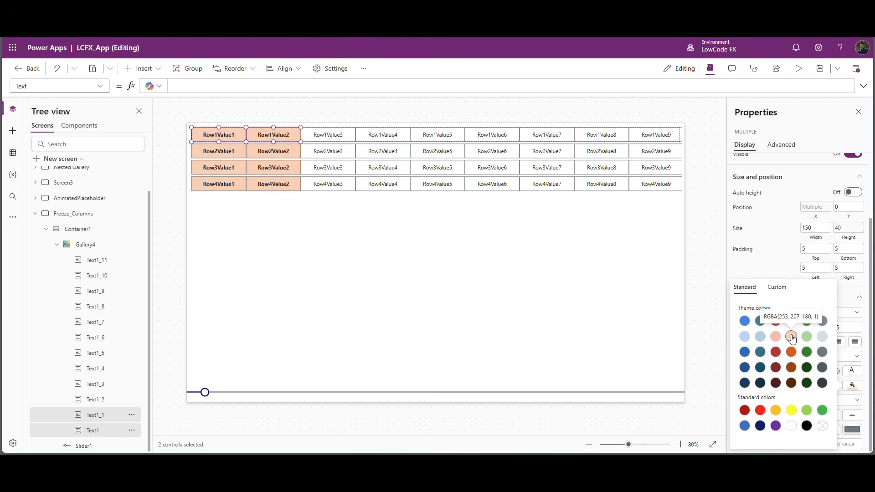
{"action": "left_click", "coordinate": [288, 144]}
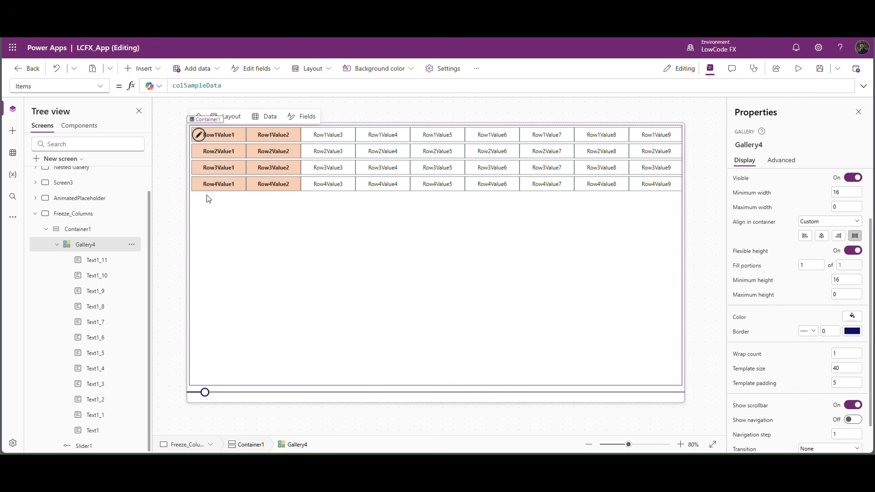
{"action": "left_click", "coordinate": [553, 116]}
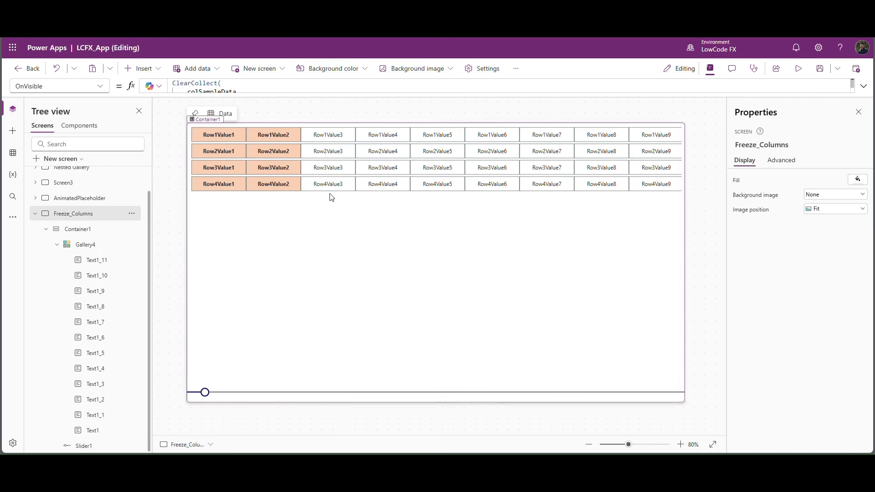
Set the X of the third cell, Text1_2, to Parent.Width - Slider1.Value
{"action": "left_click", "coordinate": [322, 143]}
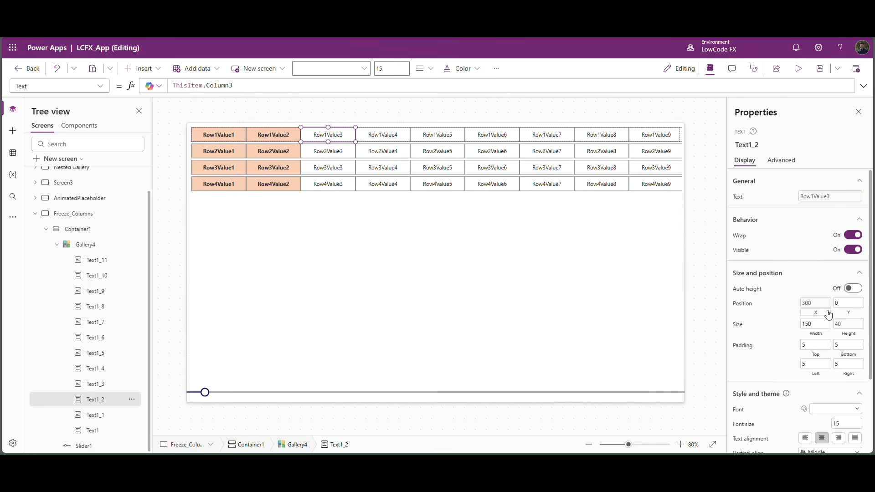
{"action": "left_click", "coordinate": [816, 303]}
{"action": "left_click_drag", "start_coordinate": [279, 86], "coordinate": [160, 85]}
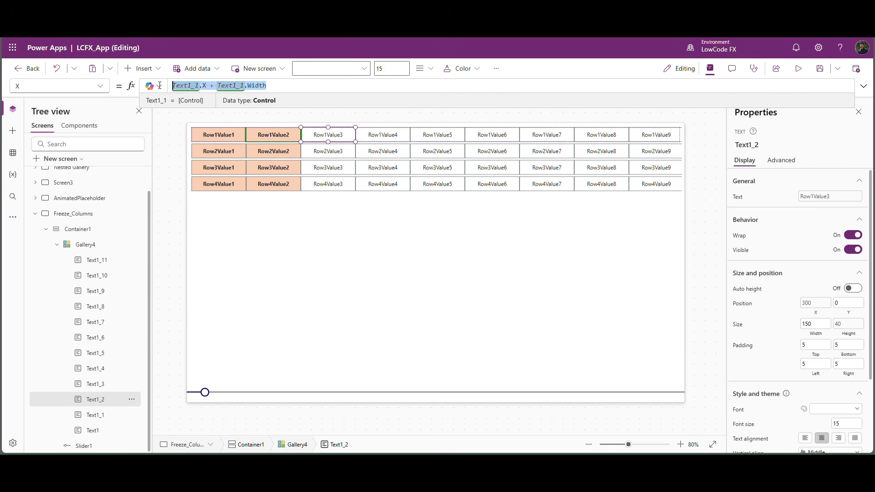
{"action": "type", "text": "Slider1"}
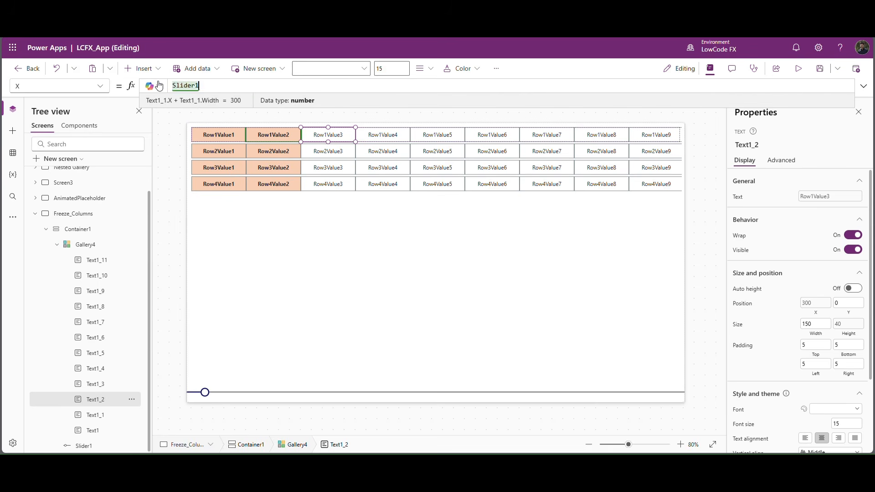
{"action": "type", "text": ".Value"}
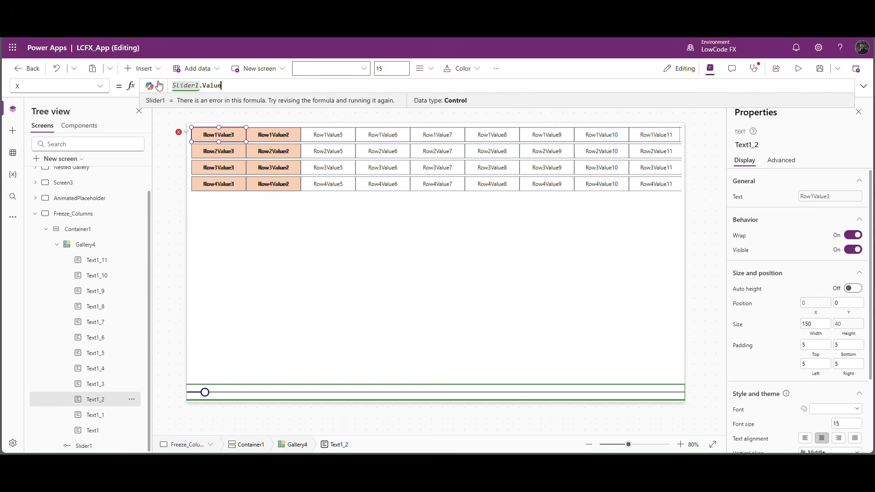
{"action": "key", "text": "Home"}
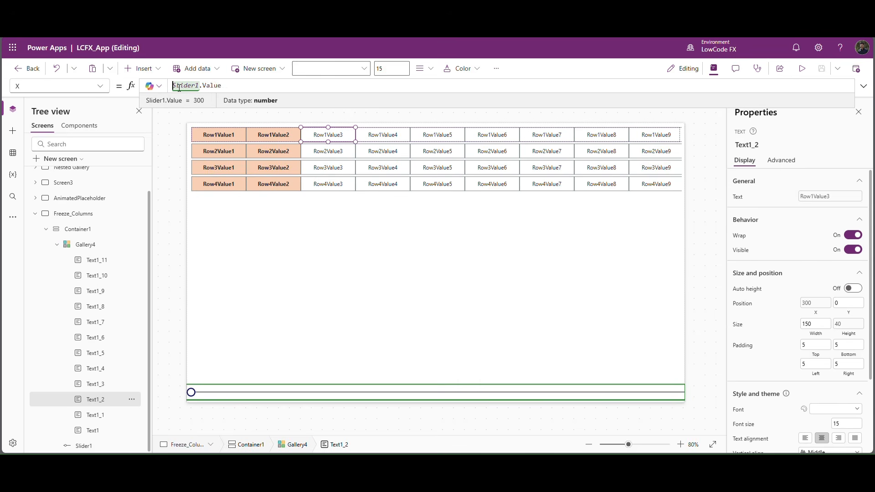
{"action": "key", "text": "Home"}
{"action": "type", "text": "Parent"}
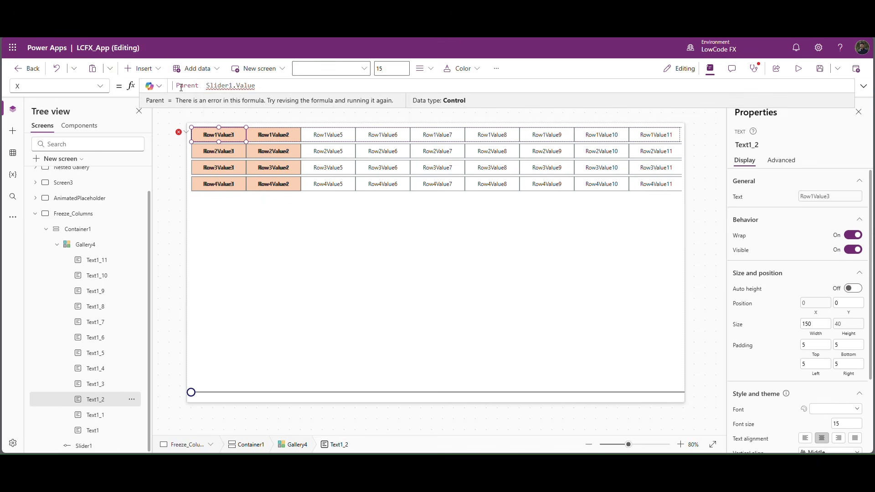
{"action": "type", "text": ".Width -"}
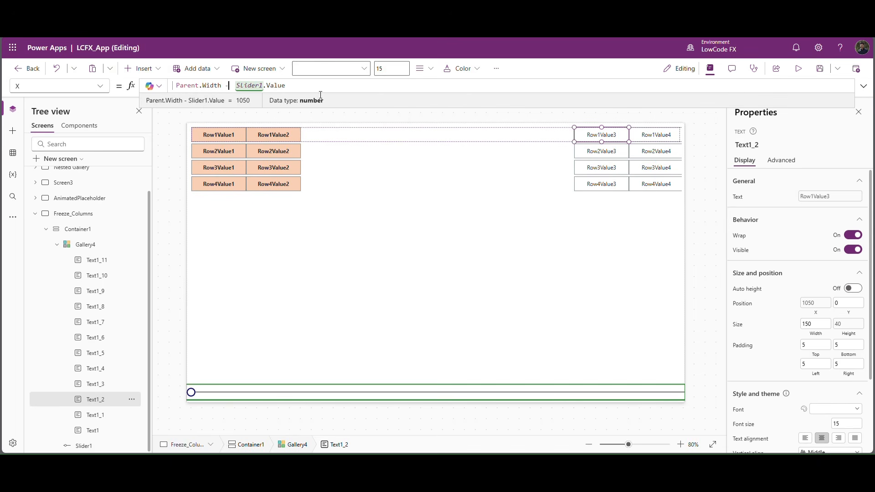
Set the Min of Slider1 to Parent.Width-315
{"action": "left_click", "coordinate": [254, 396]}
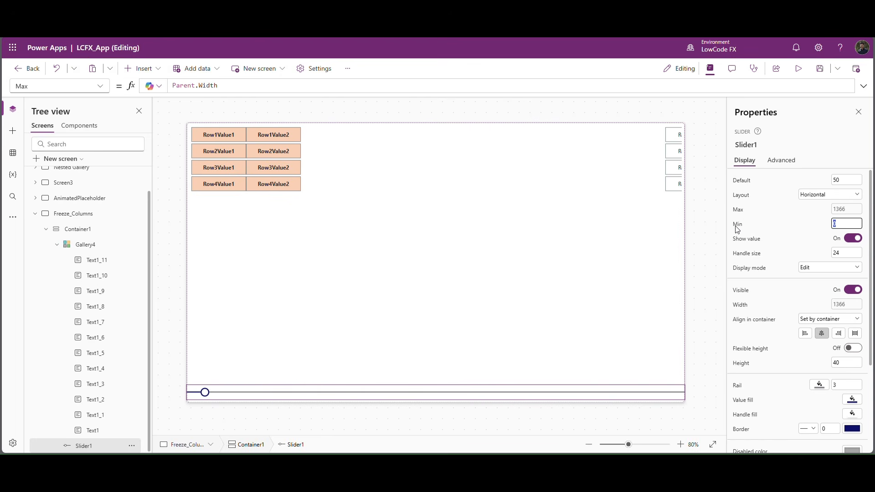
{"action": "left_click", "coordinate": [738, 228]}
{"action": "left_click", "coordinate": [197, 88]}
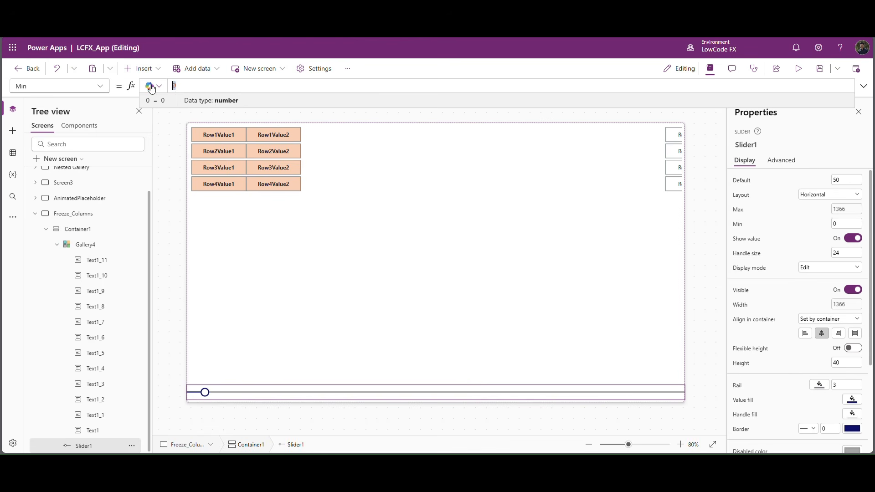
{"action": "type", "text": "Parent"}
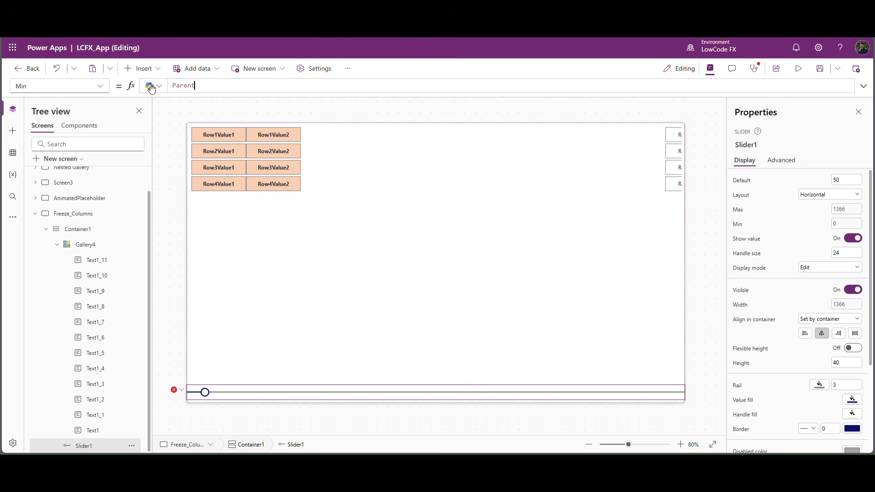
{"action": "type", "text": ".Width"}
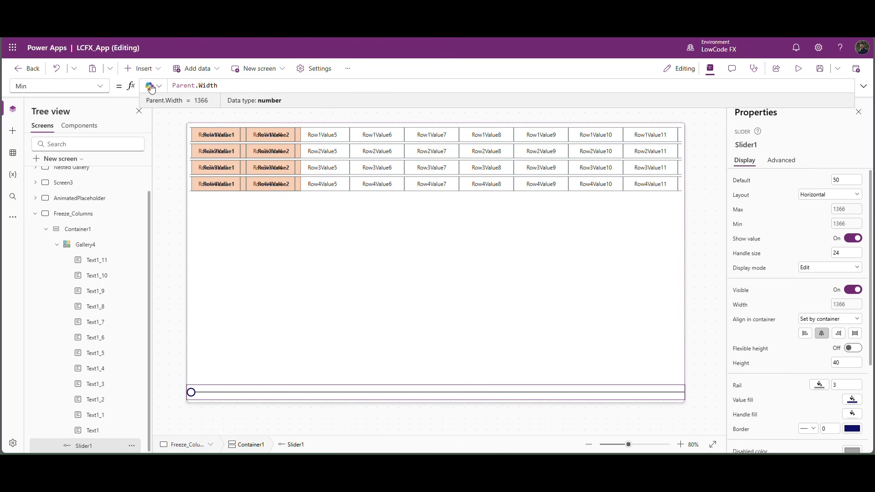
{"action": "type", "text": "-300"}
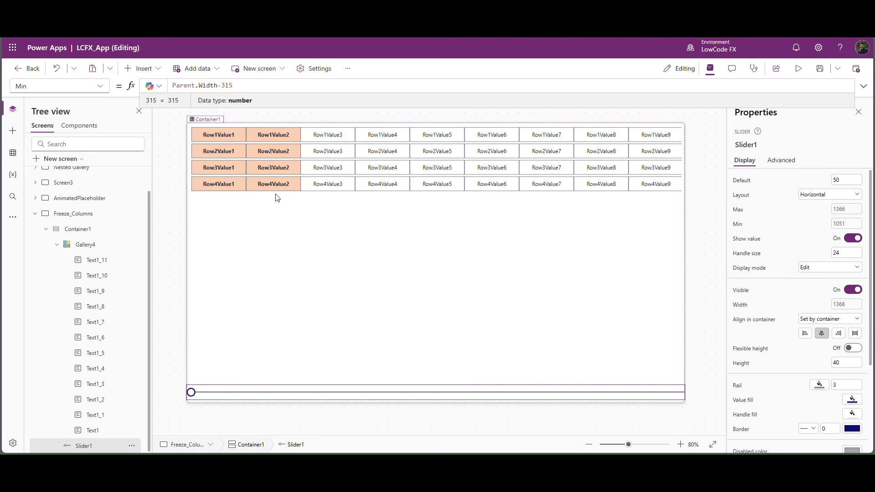
Preview the app, move the slider to test the horizontal scrolling of the columns, and return to editing
{"action": "left_click", "coordinate": [799, 68]}
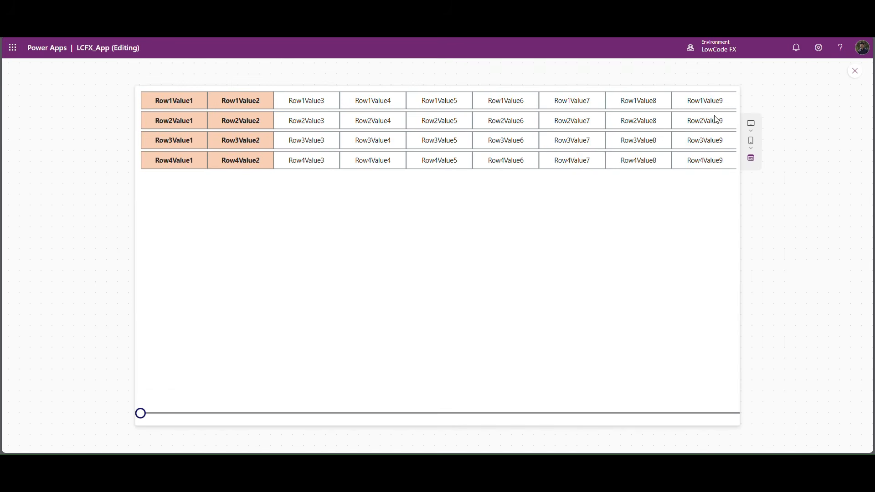
{"action": "left_click_drag", "start_coordinate": [141, 414], "coordinate": [112, 372]}
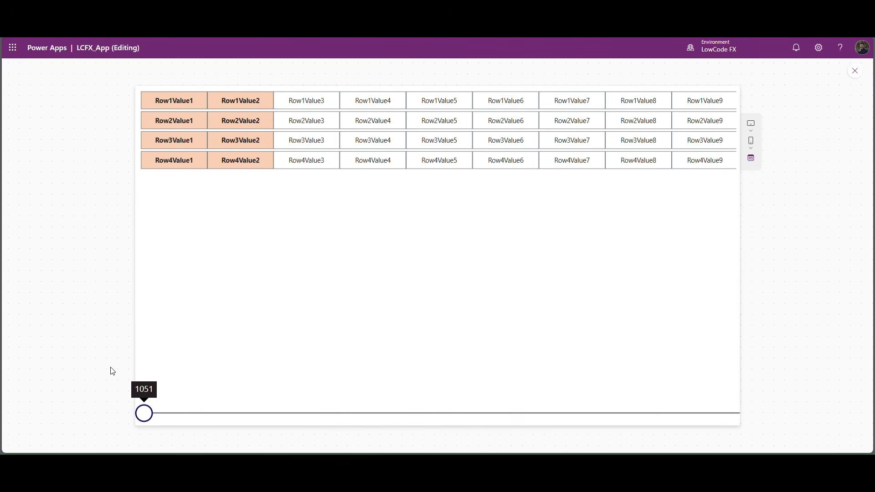
{"action": "left_click", "coordinate": [859, 76]}
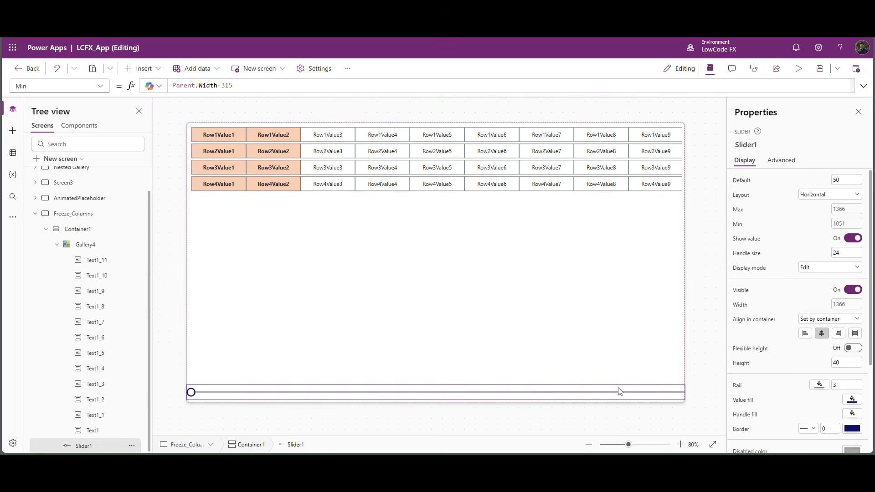
Set the Max of Slider1 to Parent.Width + 400
{"action": "left_click", "coordinate": [739, 210]}
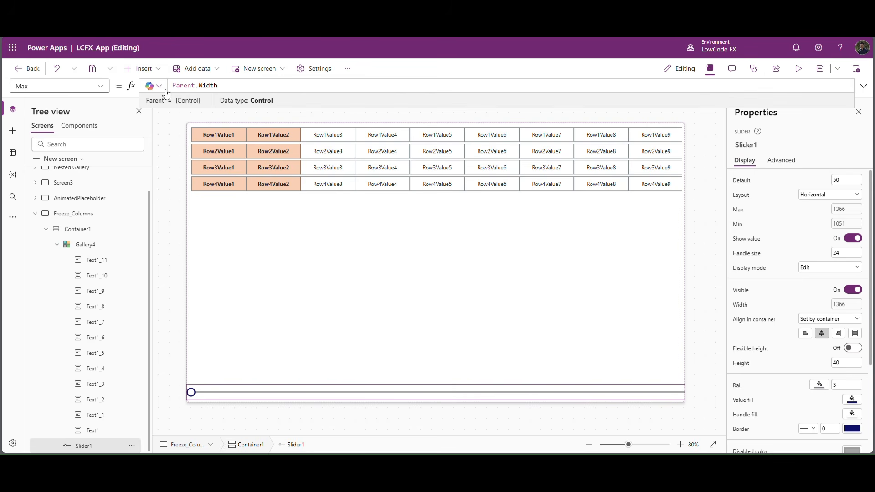
{"action": "left_click_drag", "start_coordinate": [218, 87], "coordinate": [151, 88]}
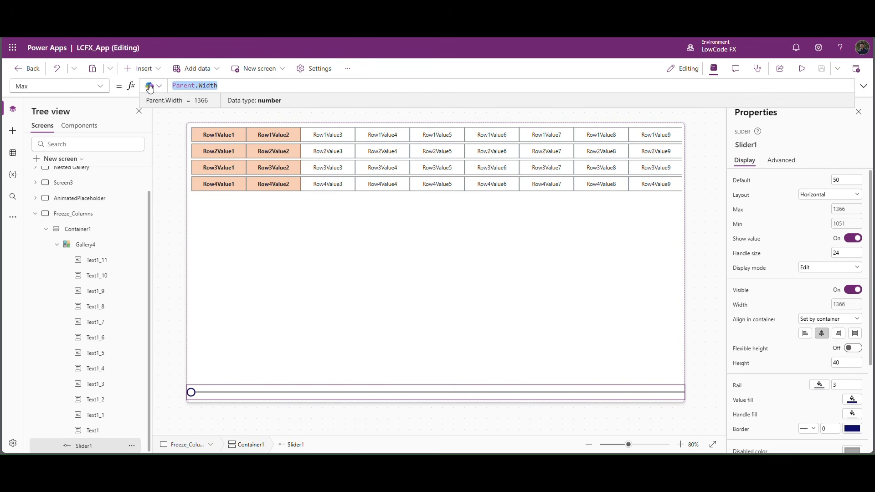
{"action": "left_click", "coordinate": [250, 90]}
{"action": "type", "text": "+"}
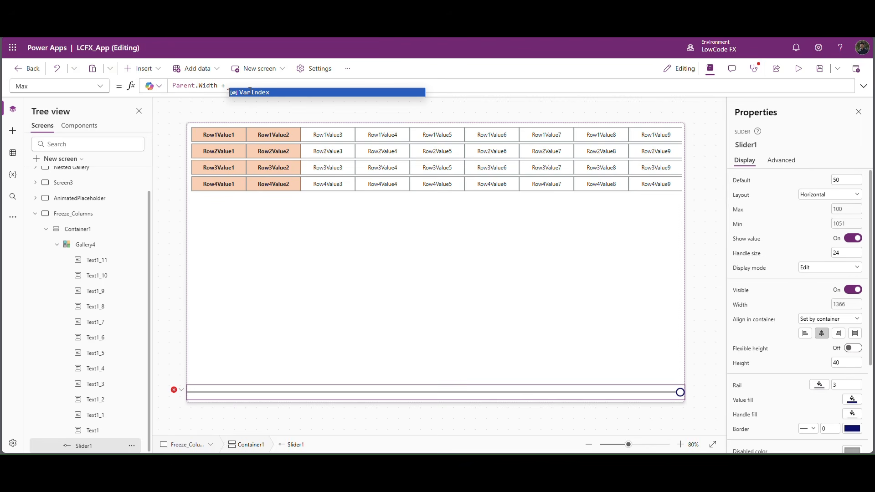
{"action": "type", "text": " 400"}
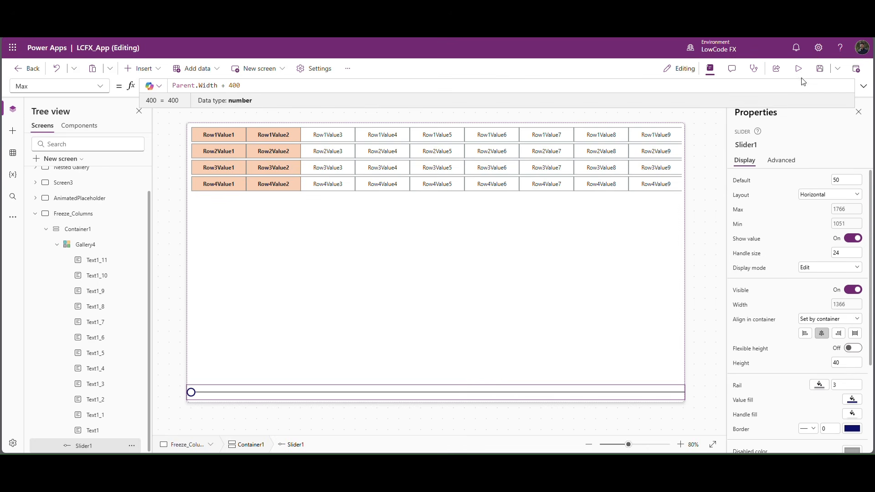
Preview the app with the extended slider range, move the slider back and forth, and close the preview
{"action": "left_click", "coordinate": [798, 68]}
{"action": "left_click_drag", "start_coordinate": [163, 416], "coordinate": [104, 423]}
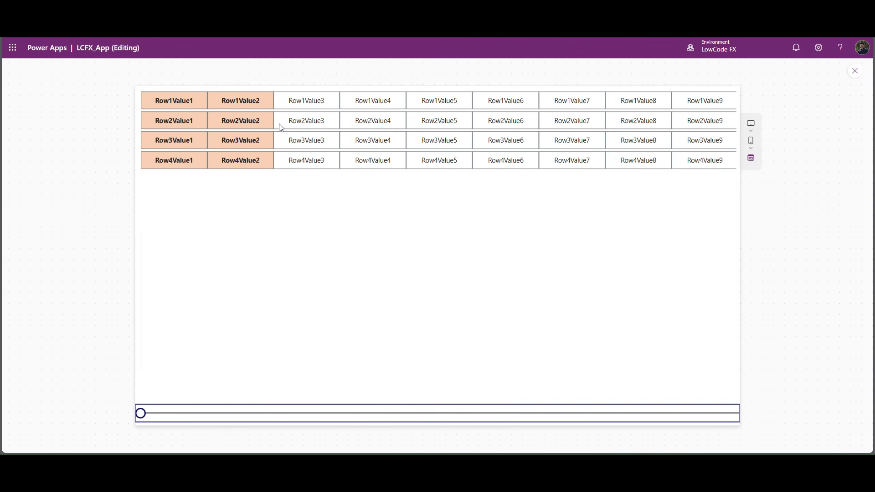
{"action": "left_click", "coordinate": [852, 70]}
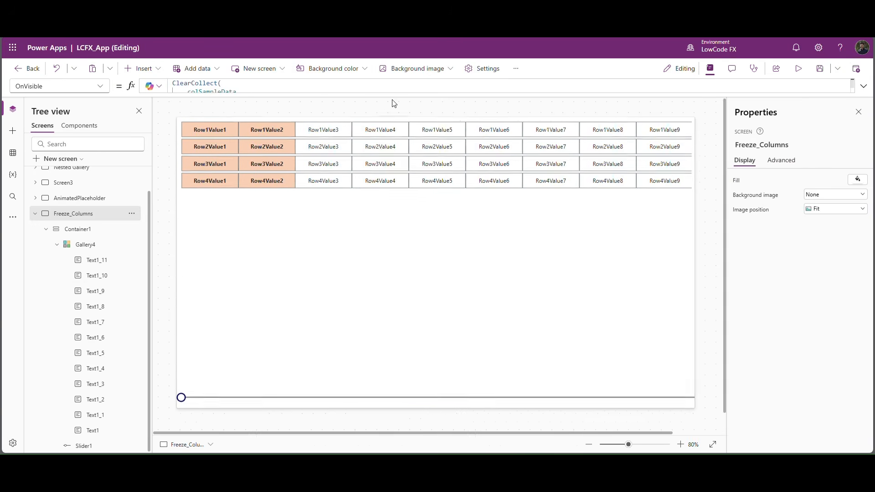
Bring the first two cells, Text1 and Text1_1, to the front of the gallery's other text cells
{"action": "left_click", "coordinate": [231, 138]}
{"action": "left_click", "coordinate": [253, 139], "text": "shift"}
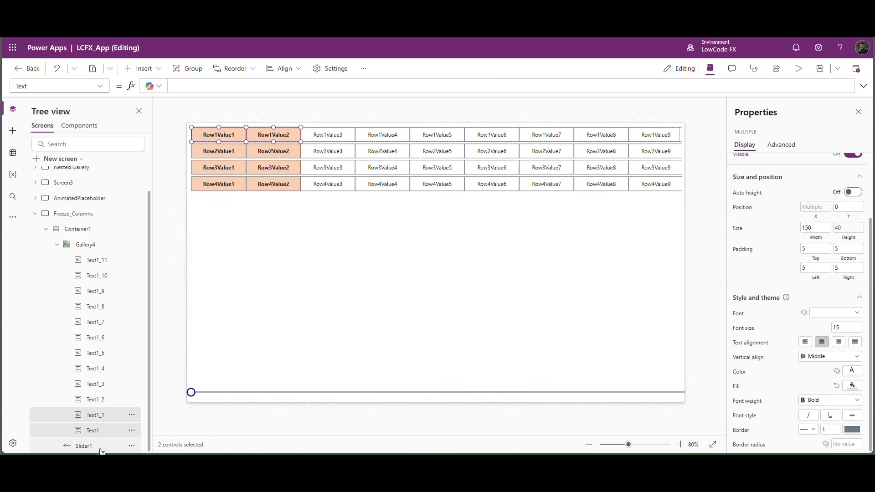
{"action": "right_click", "coordinate": [104, 419]}
{"action": "mouse_move", "coordinate": [141, 371]}
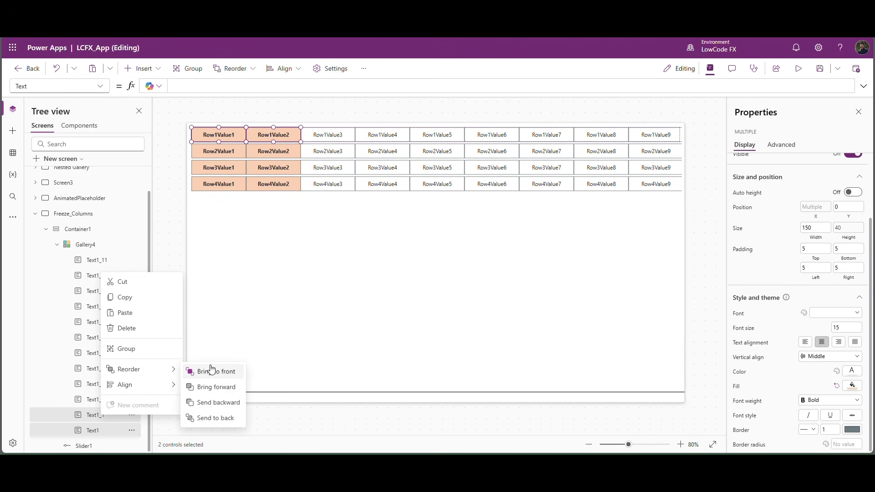
{"action": "left_click", "coordinate": [217, 372]}
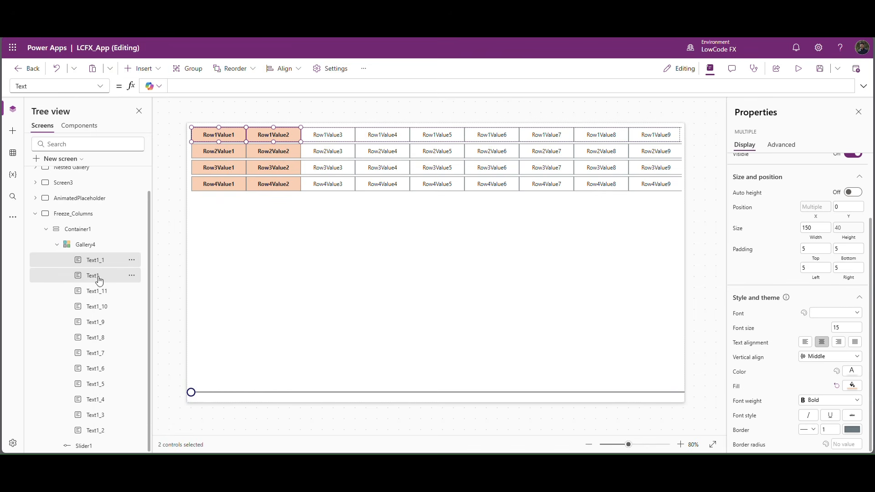
Preview the app and move the slider to check how the scrolling columns pass the two frozen ones
{"action": "left_click", "coordinate": [795, 70]}
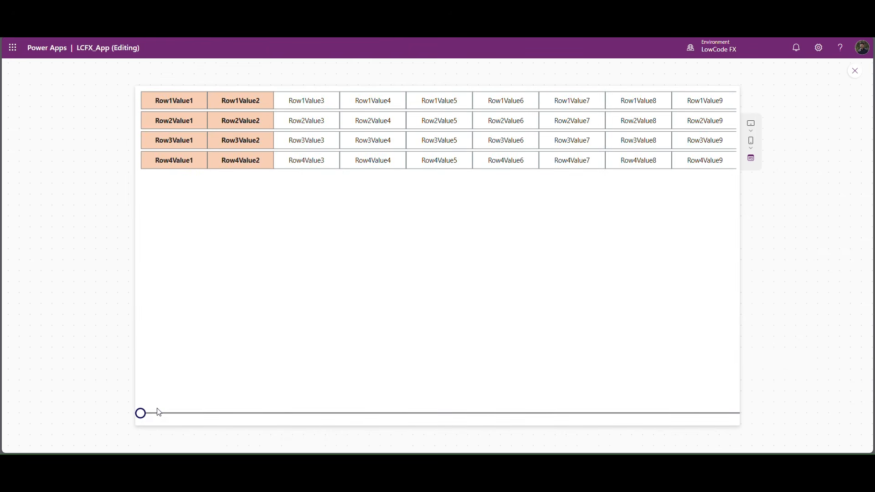
{"action": "left_click_drag", "start_coordinate": [139, 414], "coordinate": [185, 417]}
{"action": "key", "text": "Escape"}
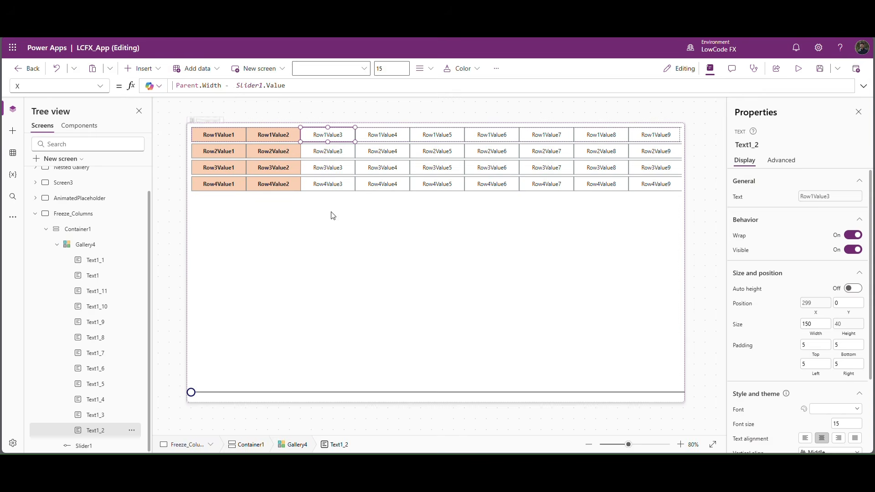
Copy the X formula Parent.Width - Slider1.Value from Text1_2 and use it as the X of Text1_3
{"action": "triple_click", "coordinate": [297, 91]}
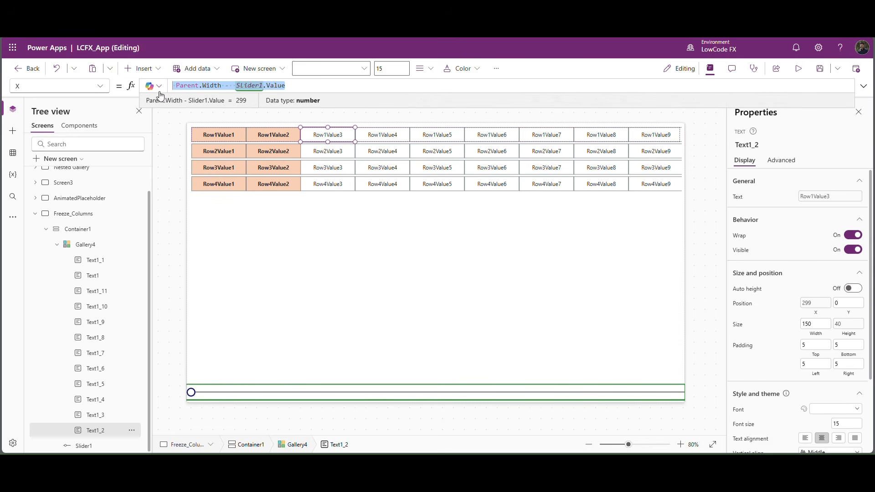
{"action": "left_click", "coordinate": [384, 140]}
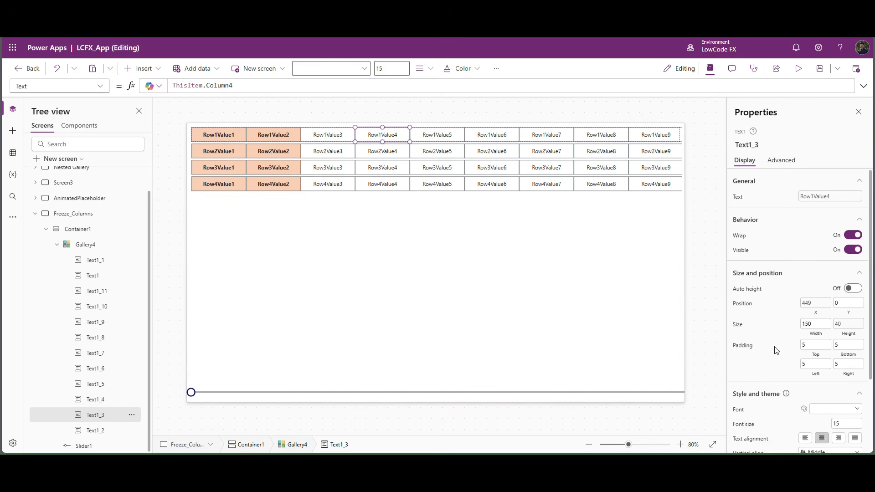
{"action": "left_click", "coordinate": [816, 314]}
{"action": "triple_click", "coordinate": [294, 90]}
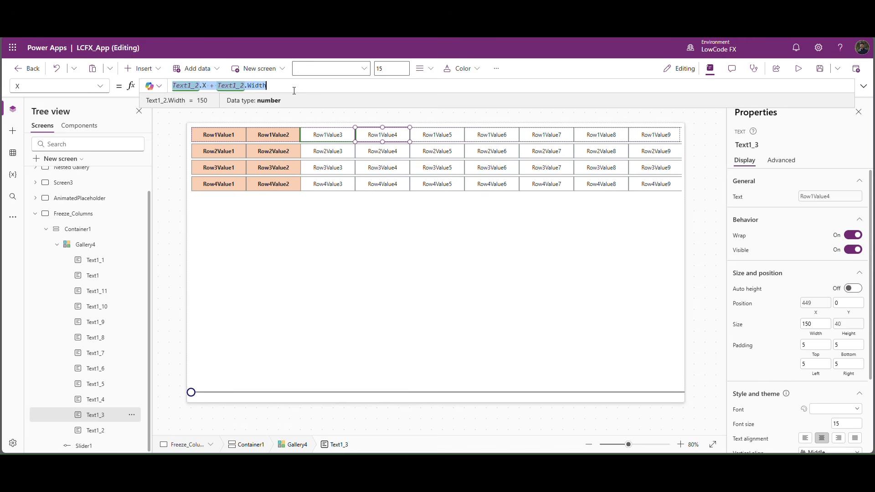
{"action": "key", "text": "ctrl+v"}
Set the X of Text1_2 to Text1_1.X + Text1_1.Width, reusing the formula from Text1_1
{"action": "triple_click", "coordinate": [281, 91]}
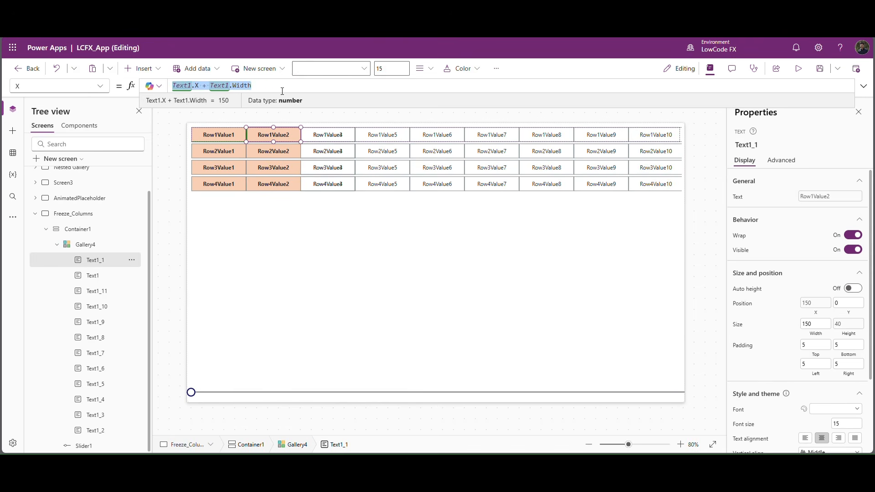
{"action": "left_click", "coordinate": [105, 431]}
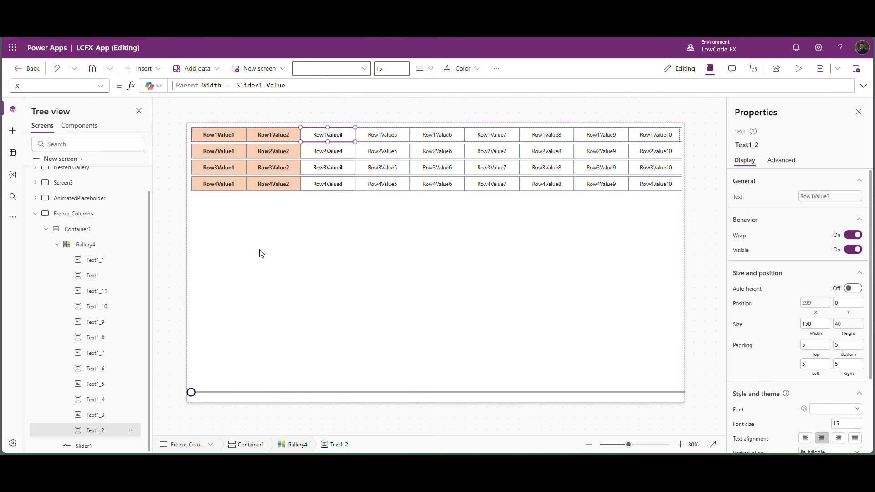
{"action": "triple_click", "coordinate": [297, 90]}
{"action": "type", "text": "Text1.X + Text1.Width"}
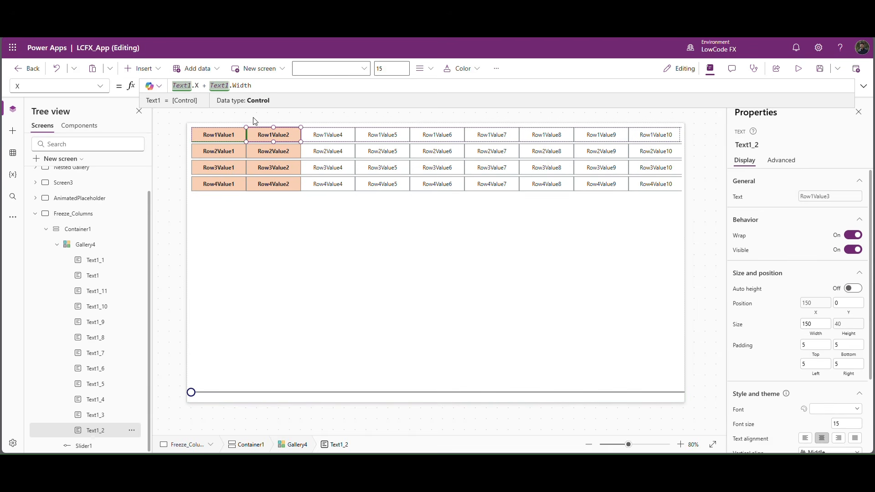
{"action": "type", "text": "_1"}
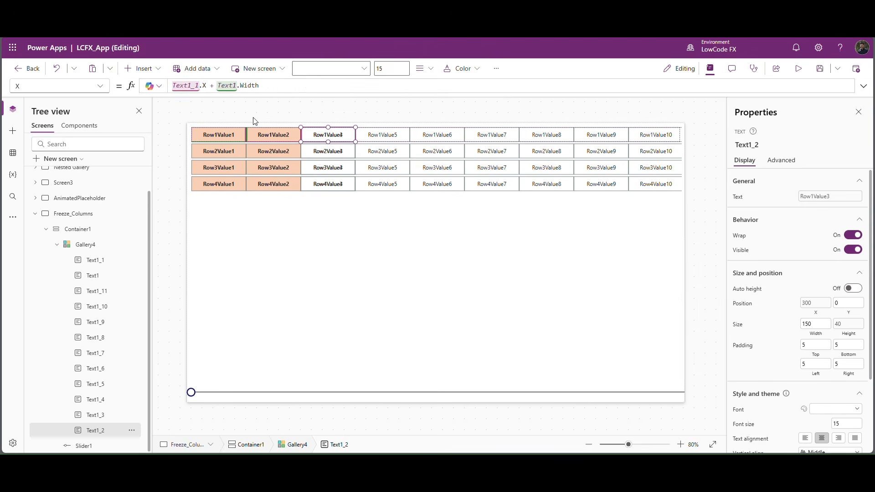
{"action": "double_click", "coordinate": [243, 88]}
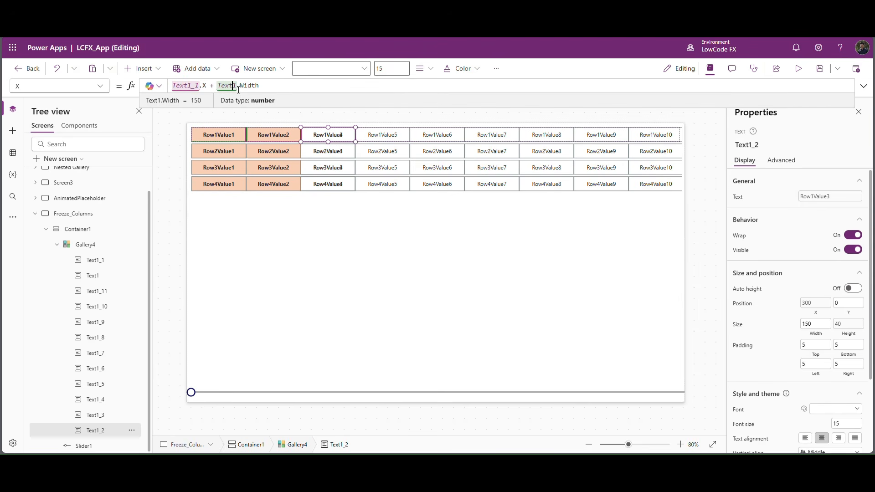
{"action": "double_click", "coordinate": [234, 88]}
{"action": "type", "text": "Text1_1"}
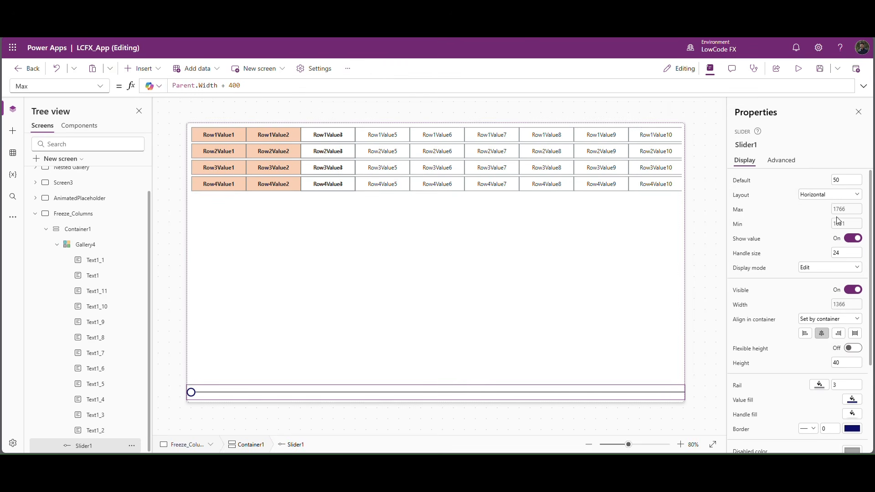
Set the Min of Slider1 to Parent.Width-465
{"action": "left_click", "coordinate": [737, 223]}
{"action": "left_click", "coordinate": [227, 86]}
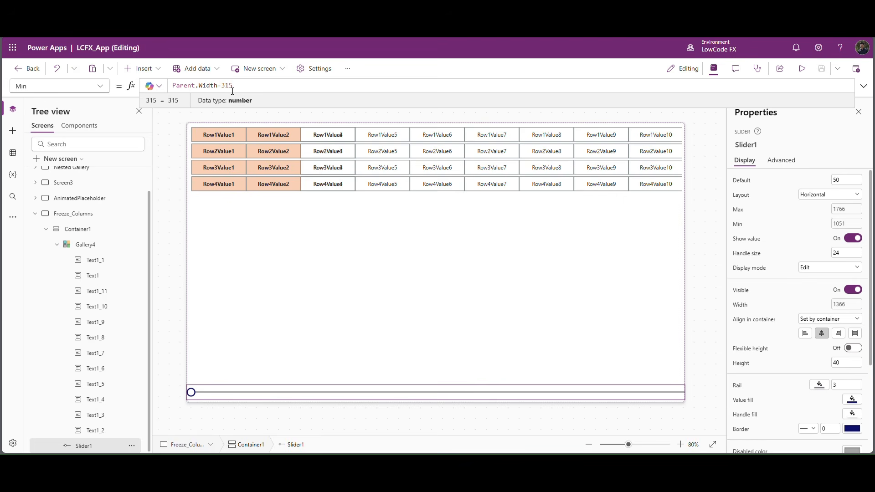
{"action": "type", "text": "4"}
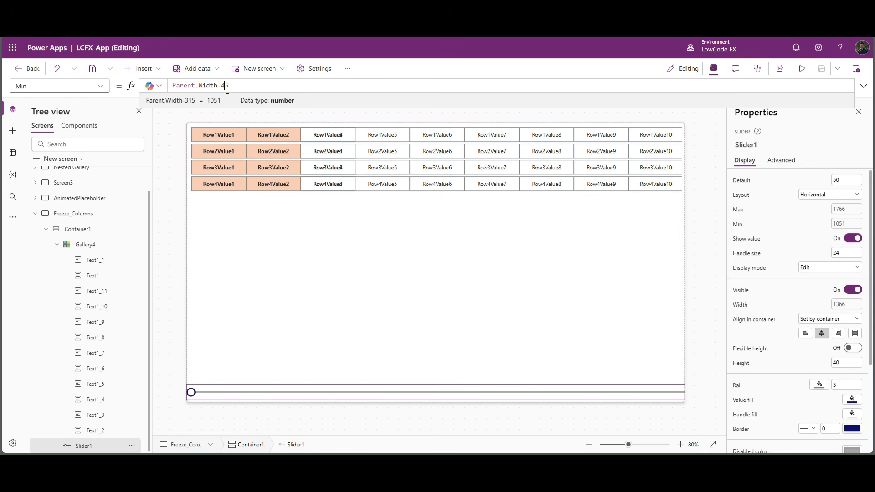
{"action": "type", "text": "6"}
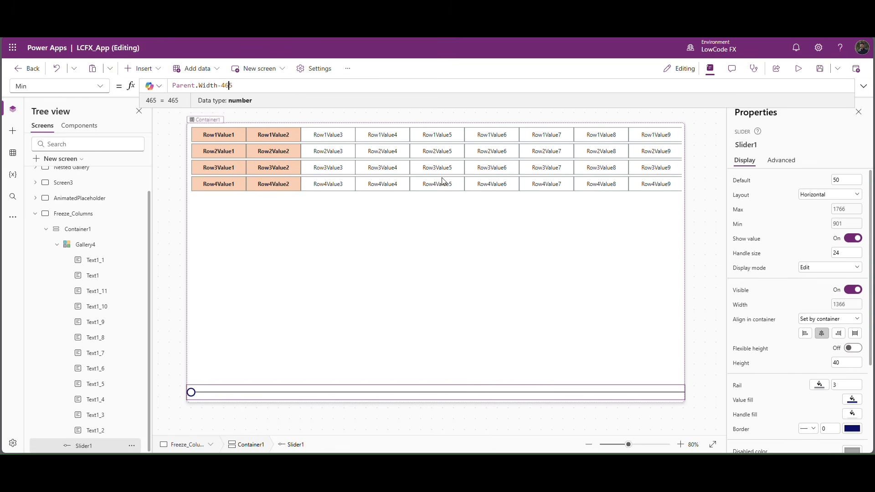
{"action": "left_click", "coordinate": [717, 319]}
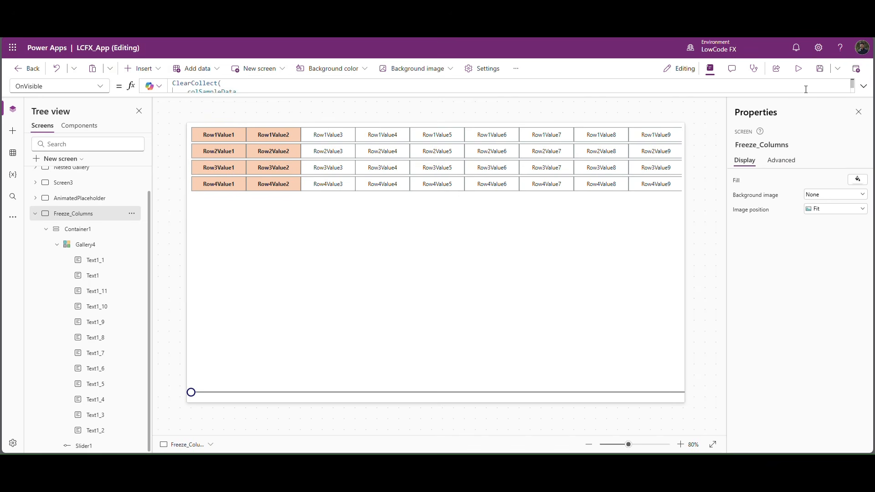
Format the third column's cell, Text1_2, with Bold font weight and the same light orange fill as the first two columns
{"action": "left_click", "coordinate": [323, 143]}
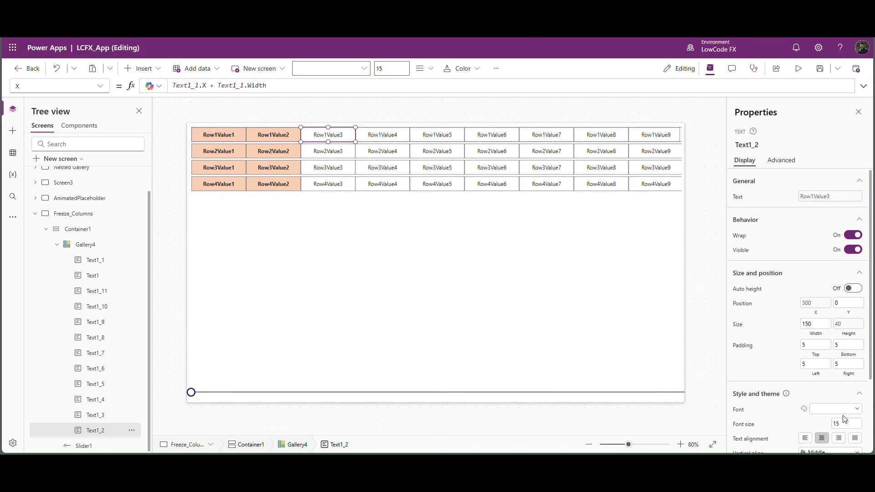
{"action": "scroll", "coordinate": [848, 421], "scroll_direction": "down", "scroll_amount": 2}
{"action": "scroll", "coordinate": [860, 440], "scroll_direction": "down", "scroll_amount": 2}
{"action": "left_click", "coordinate": [829, 400]}
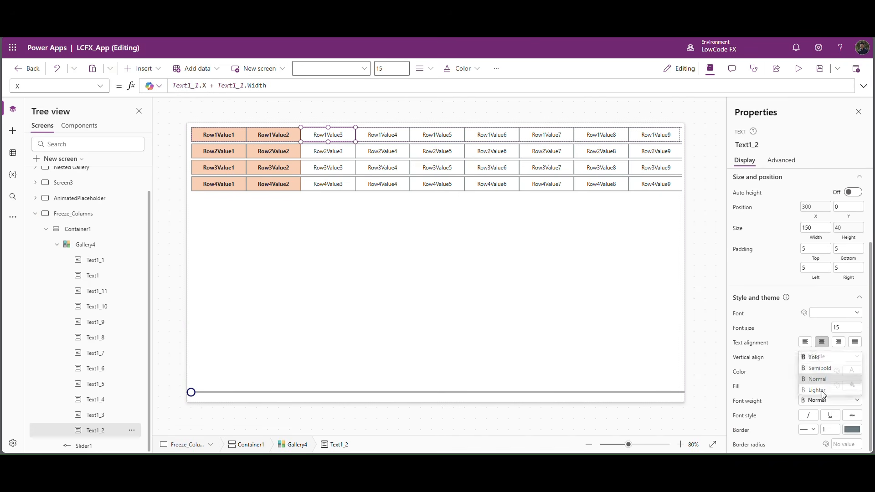
{"action": "left_click", "coordinate": [828, 358]}
{"action": "left_click", "coordinate": [852, 385]}
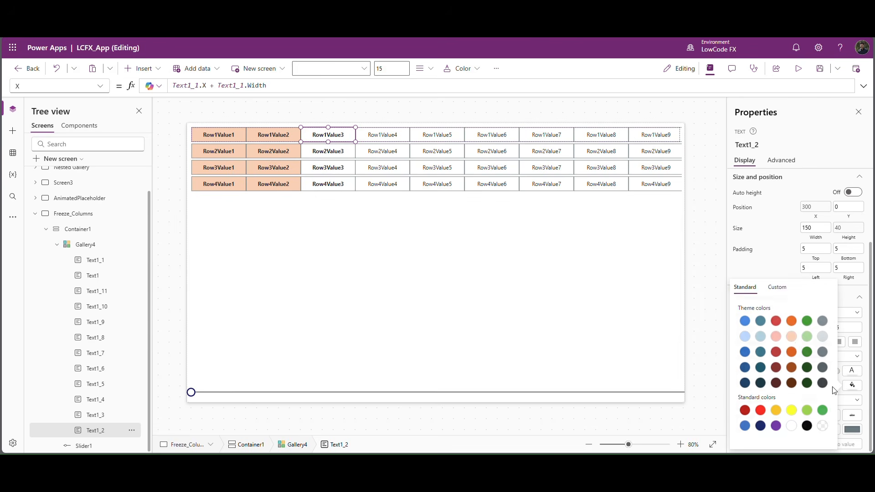
{"action": "left_click", "coordinate": [792, 337]}
{"action": "left_click", "coordinate": [477, 262]}
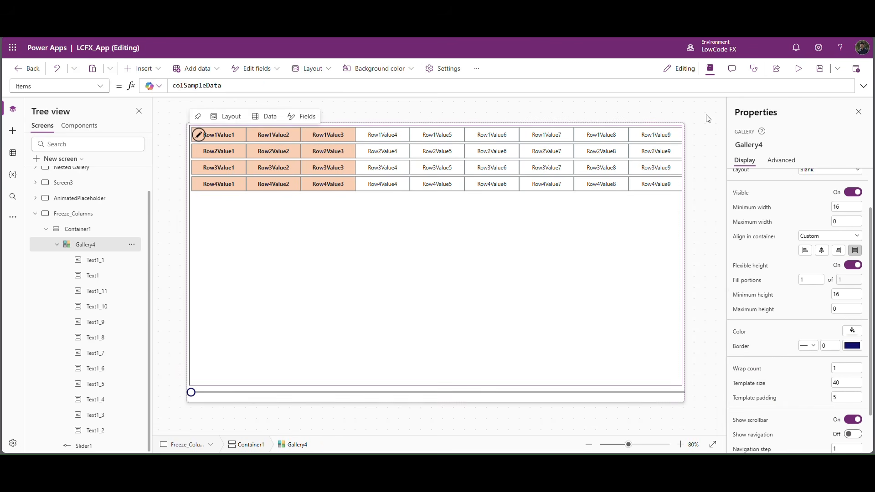
Preview the app, move the slider to check the scrolling against the third column, and close the preview
{"action": "left_click", "coordinate": [799, 69]}
{"action": "left_click_drag", "start_coordinate": [141, 418], "coordinate": [78, 419]}
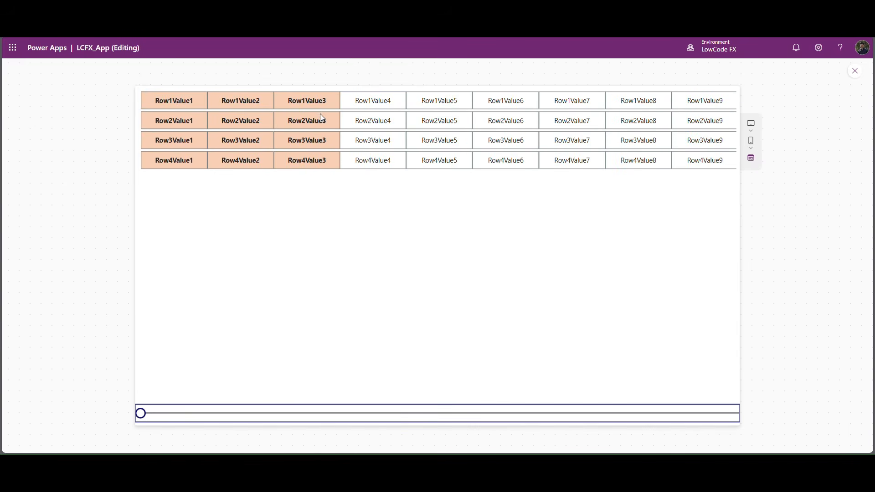
{"action": "key", "text": "Escape"}
Bring the third column's cell, Text1_2, to the front of the gallery's other text cells
{"action": "left_click", "coordinate": [347, 138]}
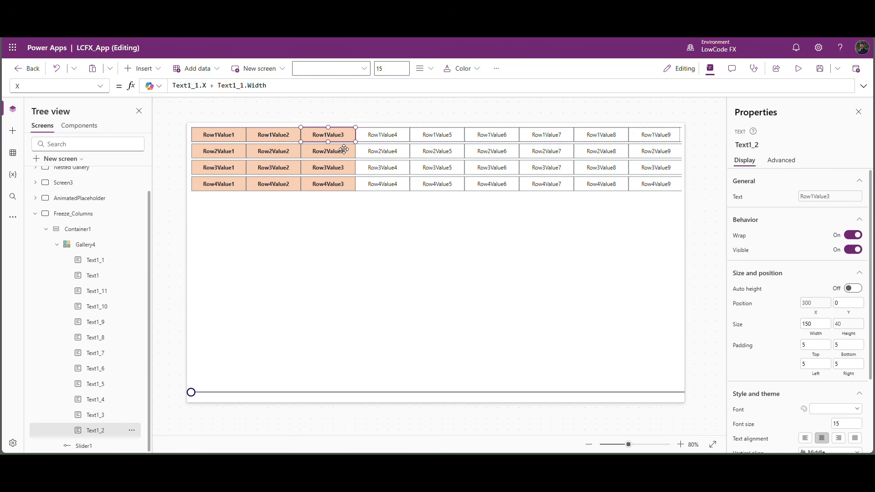
{"action": "right_click", "coordinate": [87, 438]}
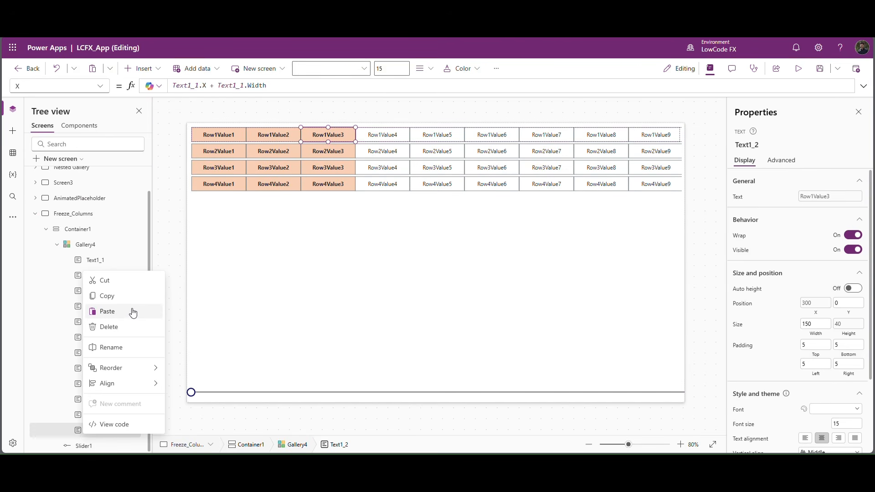
{"action": "mouse_move", "coordinate": [154, 368]}
{"action": "left_click", "coordinate": [201, 376]}
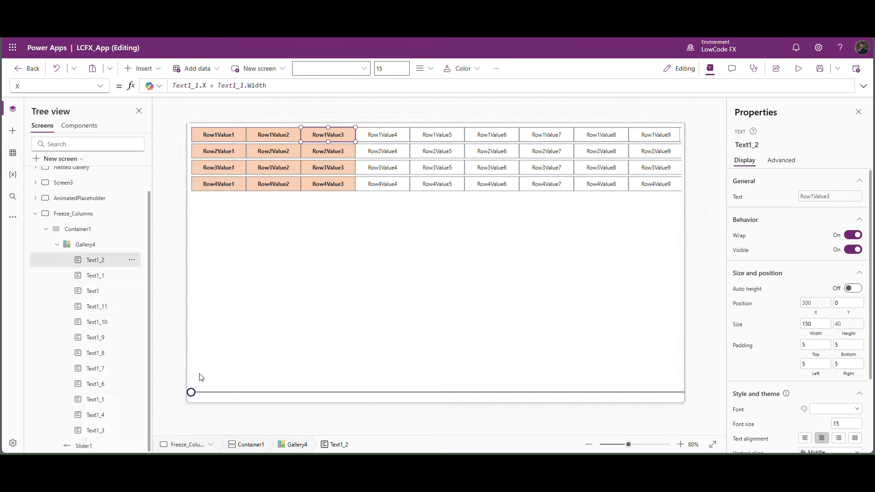
Preview the app twice, moving the slider to check how the scrolling columns pass the three frozen ones
{"action": "left_click", "coordinate": [799, 69]}
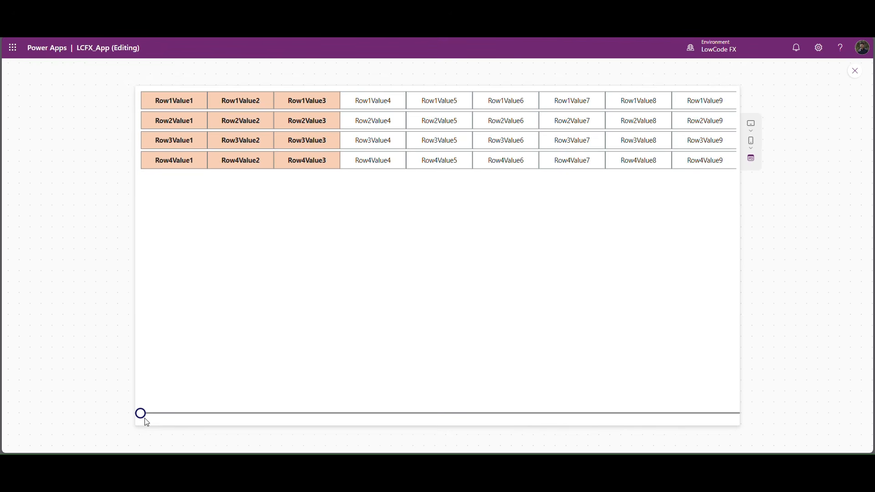
{"action": "mouse_move", "coordinate": [147, 422]}
{"action": "left_mouse_down"}
{"action": "mouse_move", "coordinate": [668, 422]}
{"action": "mouse_move", "coordinate": [143, 414]}
{"action": "mouse_move", "coordinate": [684, 413]}
{"action": "mouse_move", "coordinate": [187, 415]}
{"action": "mouse_move", "coordinate": [600, 433]}
{"action": "mouse_move", "coordinate": [501, 420]}
{"action": "mouse_move", "coordinate": [155, 418]}
{"action": "left_mouse_up"}
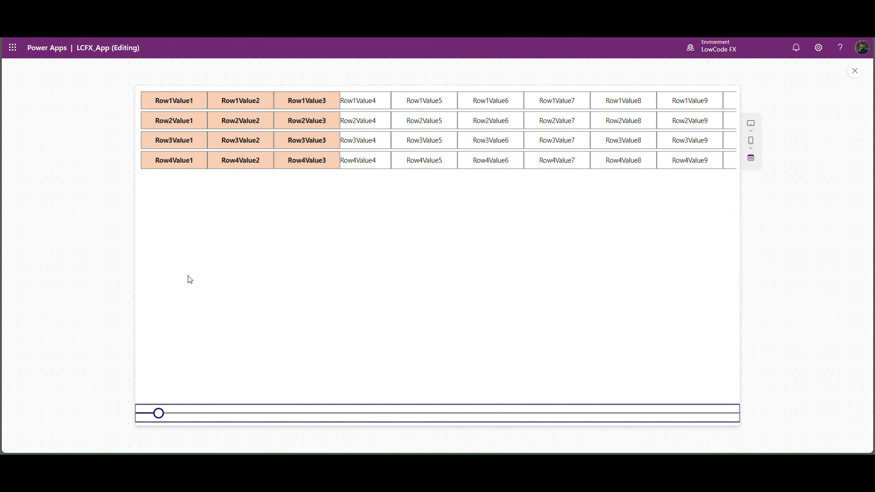
{"action": "key", "text": "Escape"}
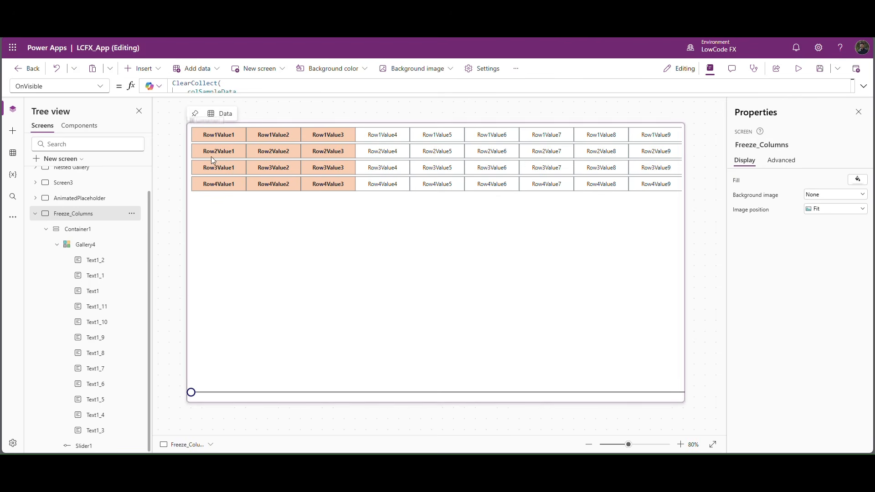
{"action": "left_click", "coordinate": [199, 393]}
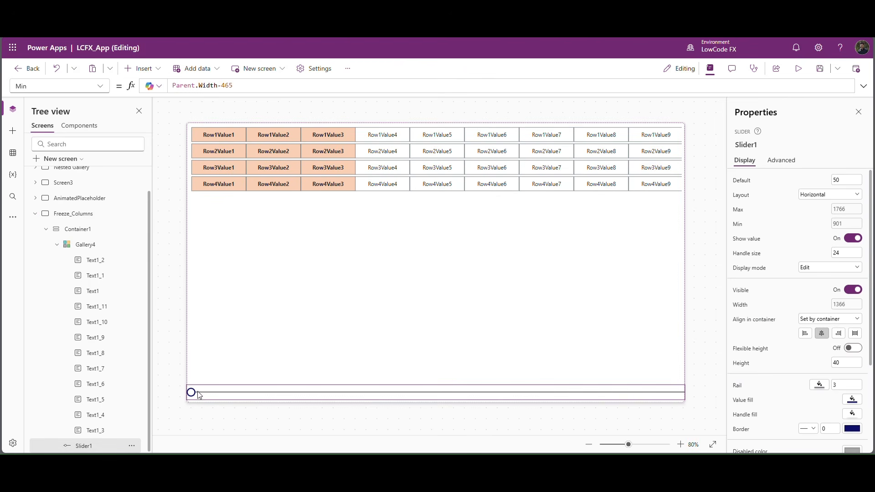
{"action": "left_click", "coordinate": [798, 69]}
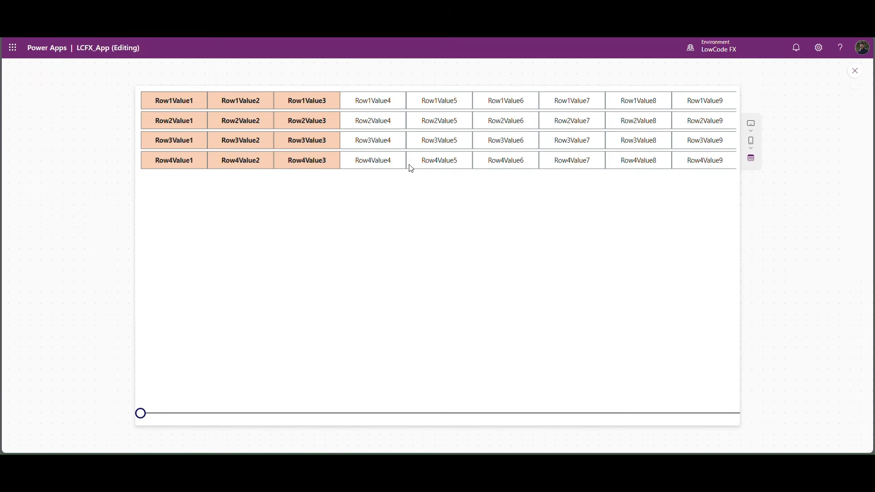
{"action": "mouse_move", "coordinate": [140, 413]}
{"action": "left_mouse_down"}
{"action": "mouse_move", "coordinate": [529, 422]}
{"action": "mouse_move", "coordinate": [141, 413]}
{"action": "left_mouse_up"}
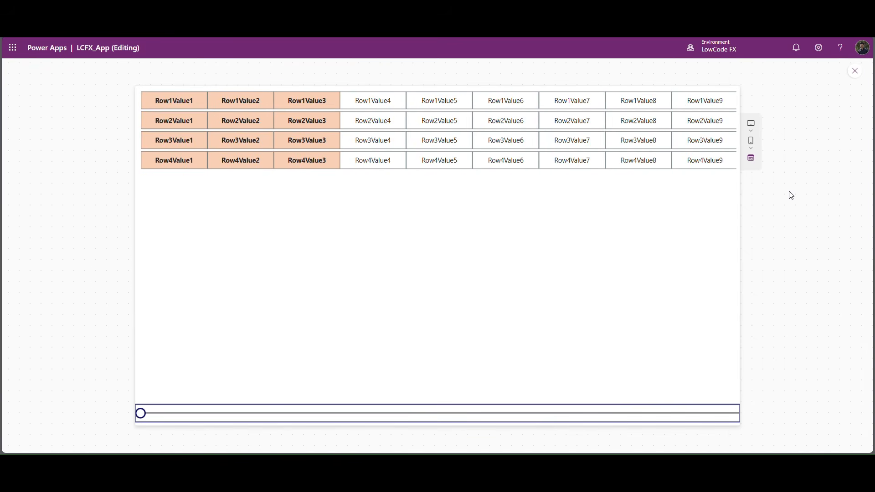